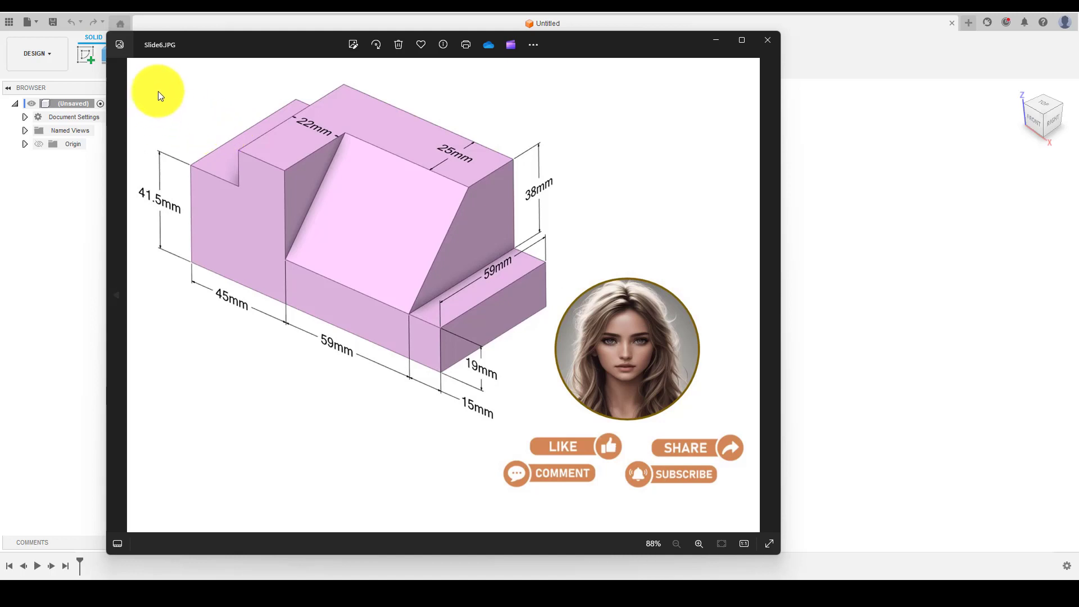
Step: Minimize the reference drawing of the stepped block to reveal the empty design
left_click(160, 89)
left_click(441, 235)
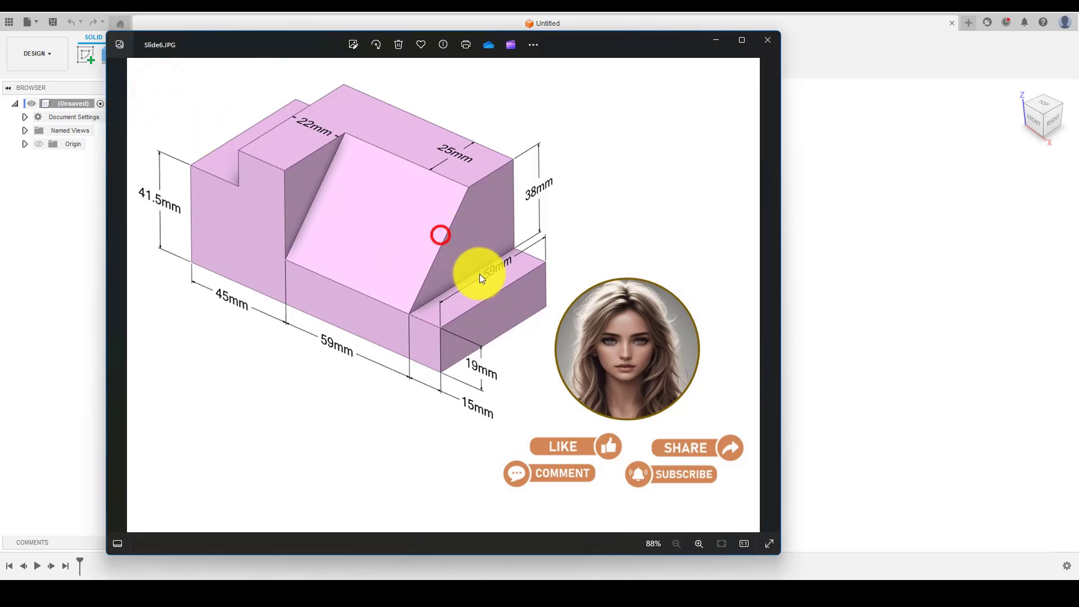
left_click(717, 39)
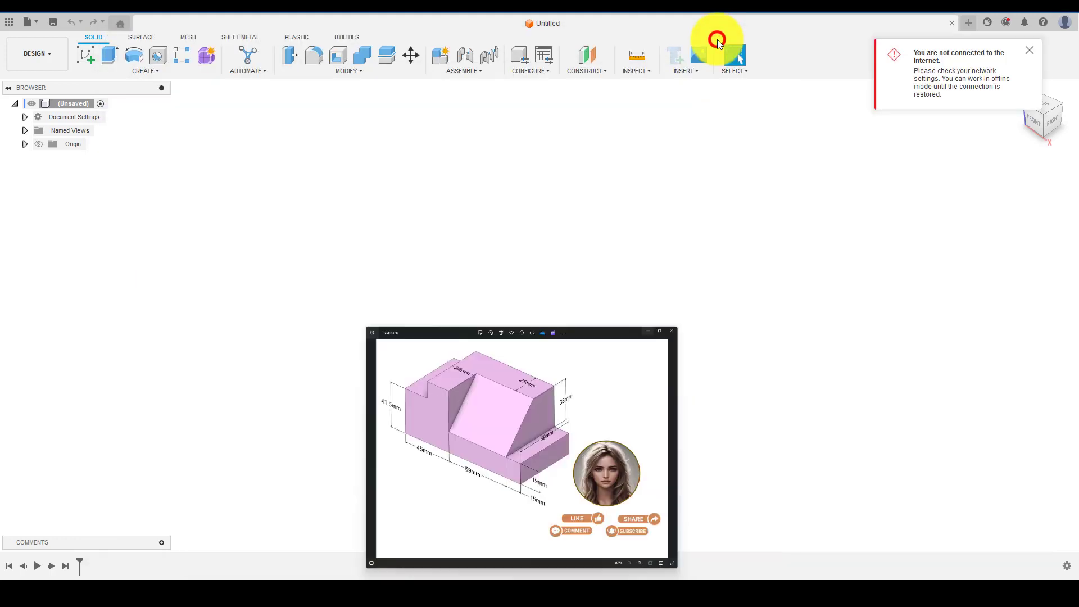
Step: Start a new sketch on the front (XZ) origin plane and dismiss the connection notification
left_click(93, 55)
left_click(1032, 54)
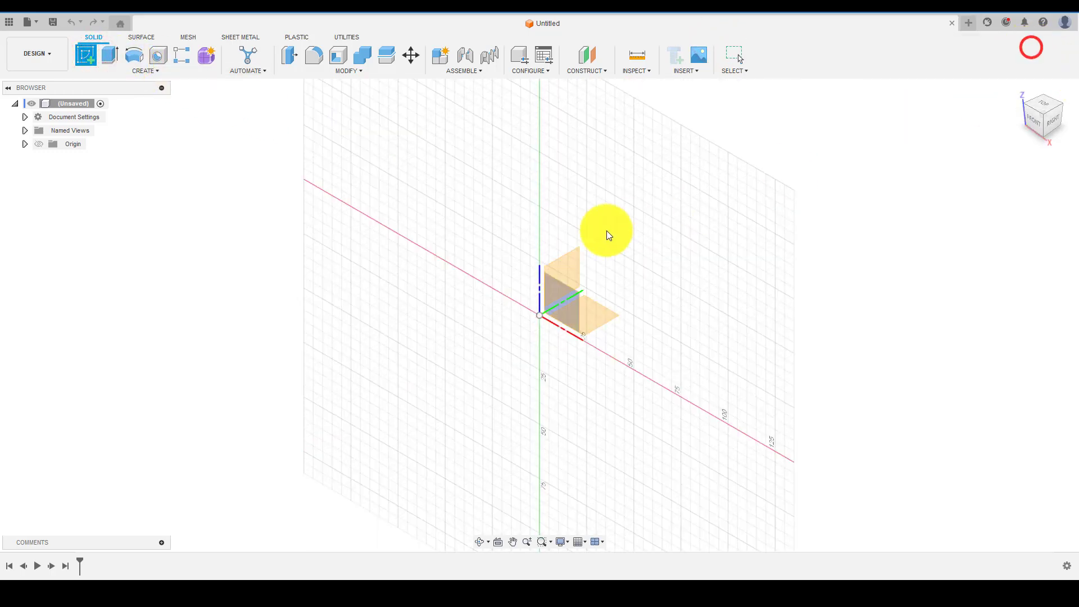
left_click(564, 298)
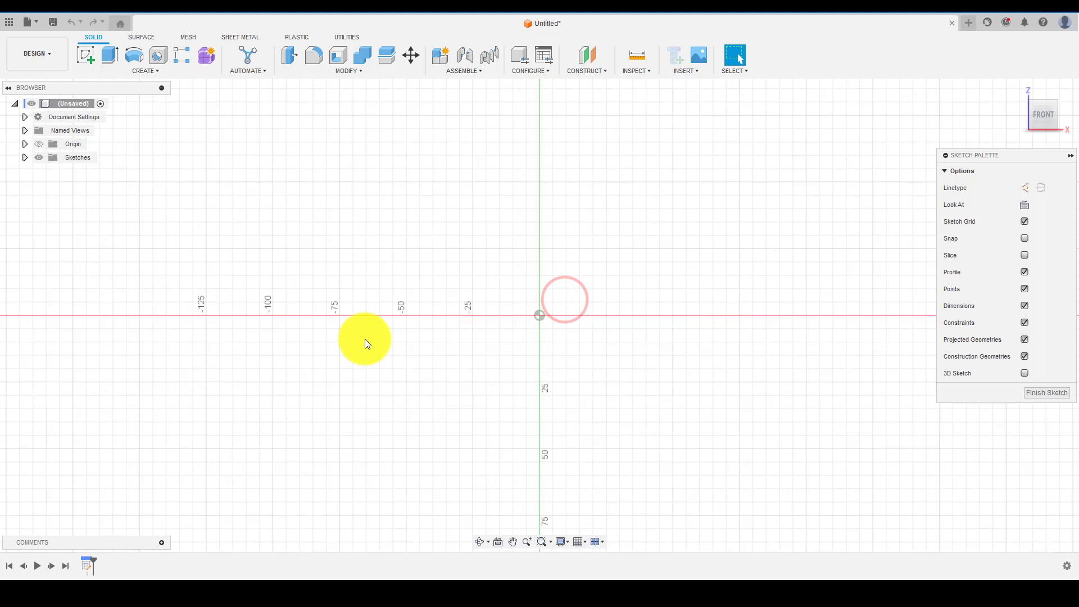
scroll(522, 323, "up", 3)
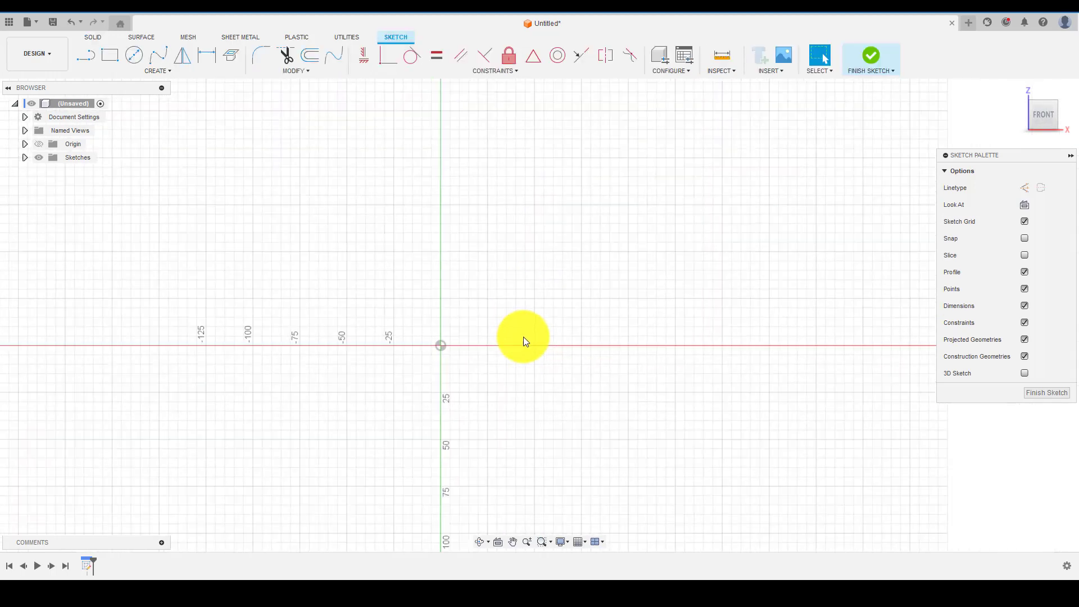
Step: Draw a 41.5 mm vertical line upward from the origin
left_click(85, 55)
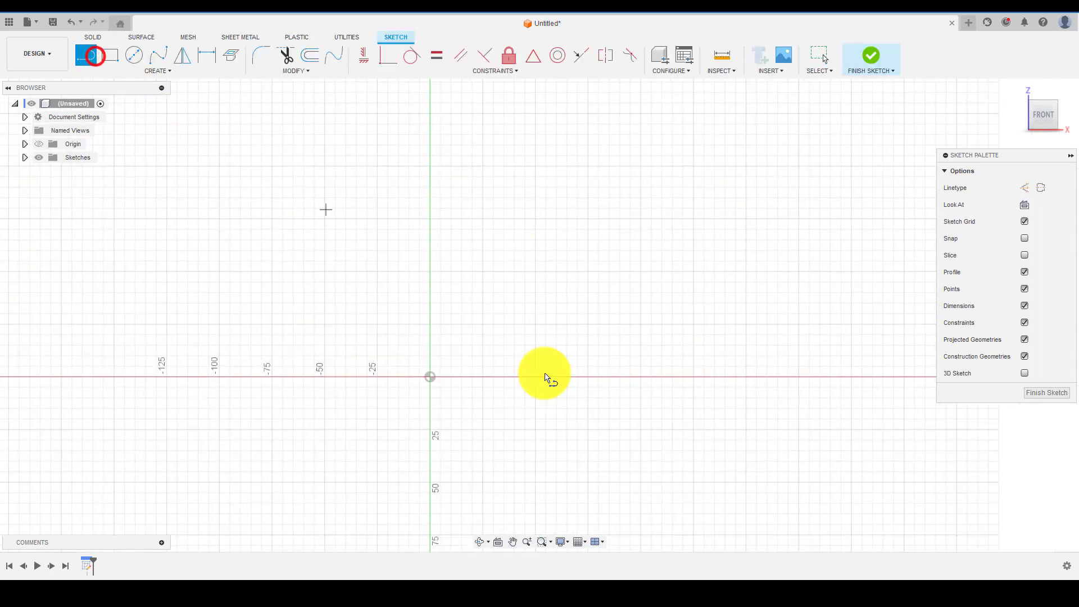
scroll(566, 425, "down", 2)
left_click(455, 385)
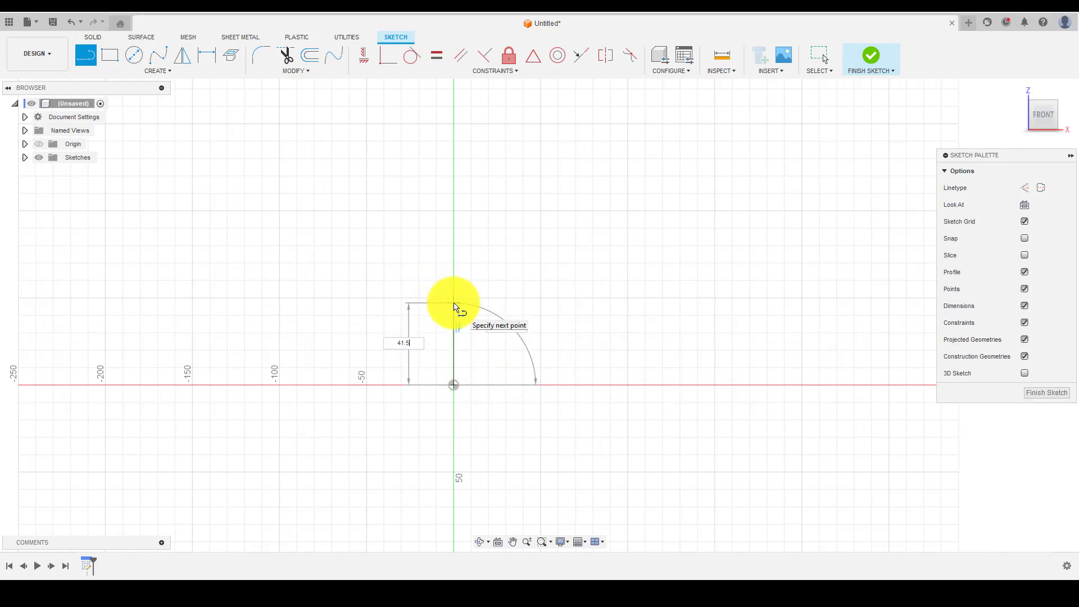
type("41.5")
key("Return")
key("Escape")
scroll(474, 365, "up", 1)
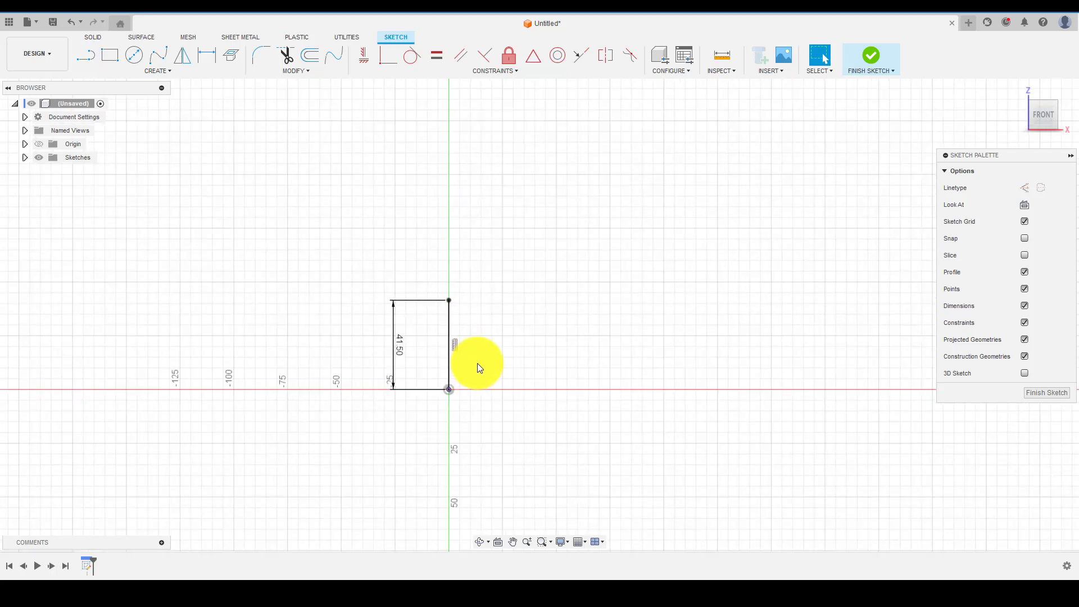
Step: Draw a 119 mm horizontal base line from the origin along the positive X axis
key("l")
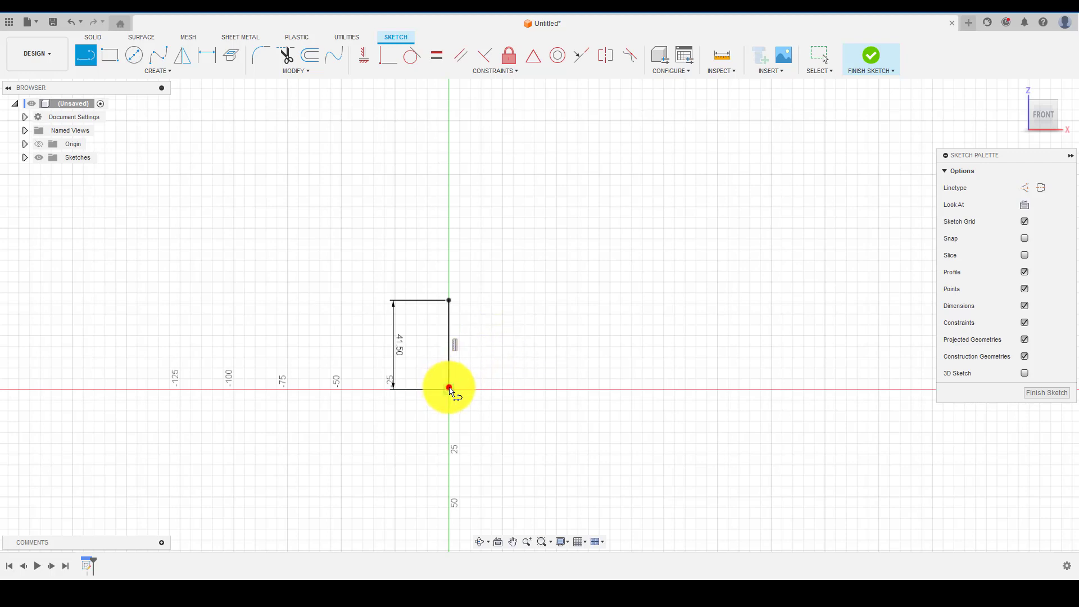
left_click(449, 389)
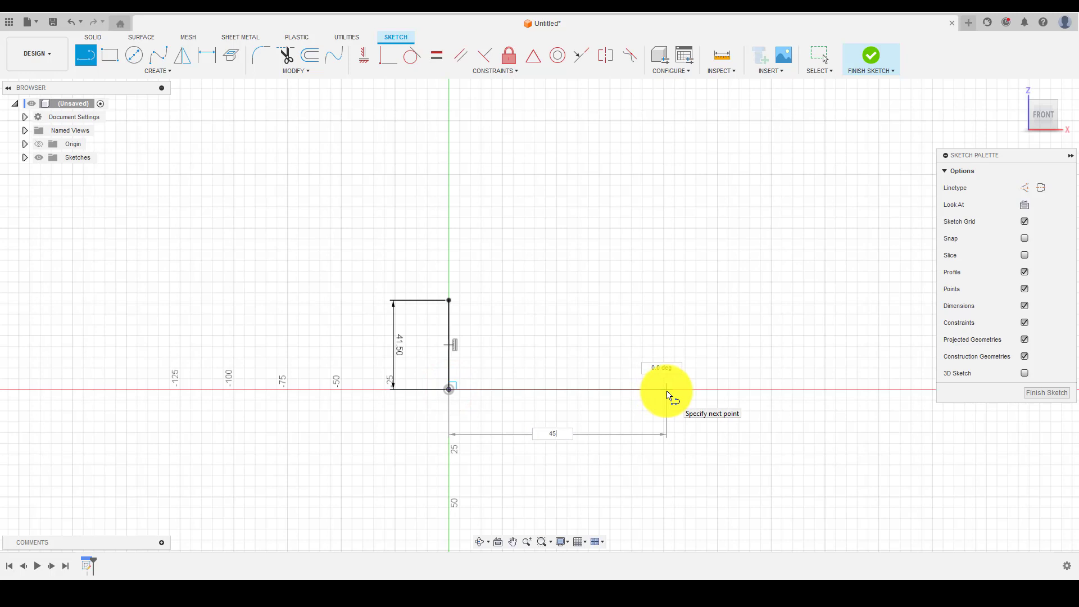
type("45")
key("Tab")
key("Return")
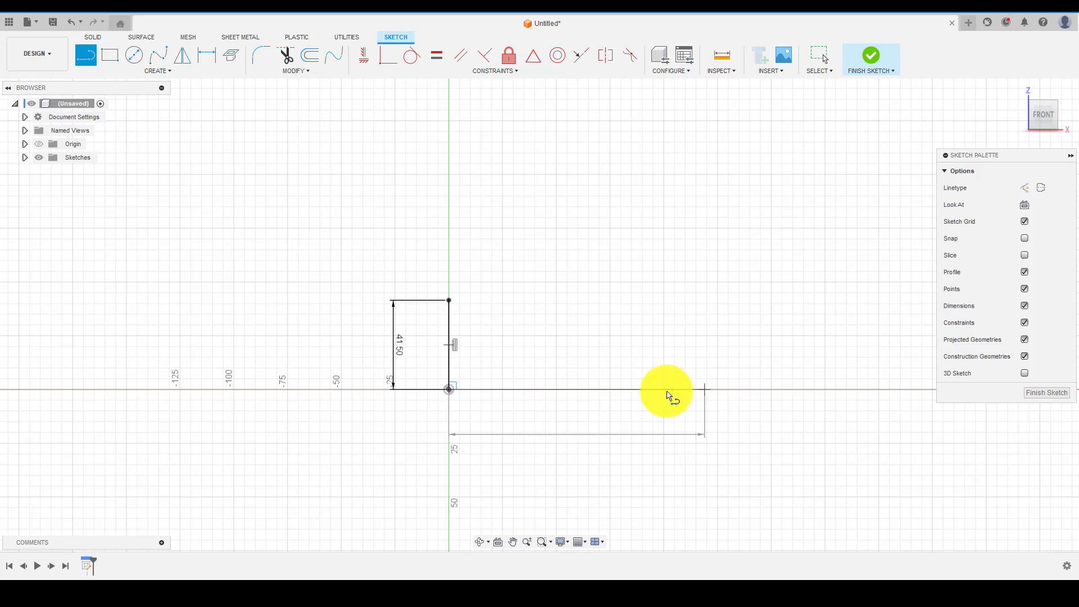
key("Escape")
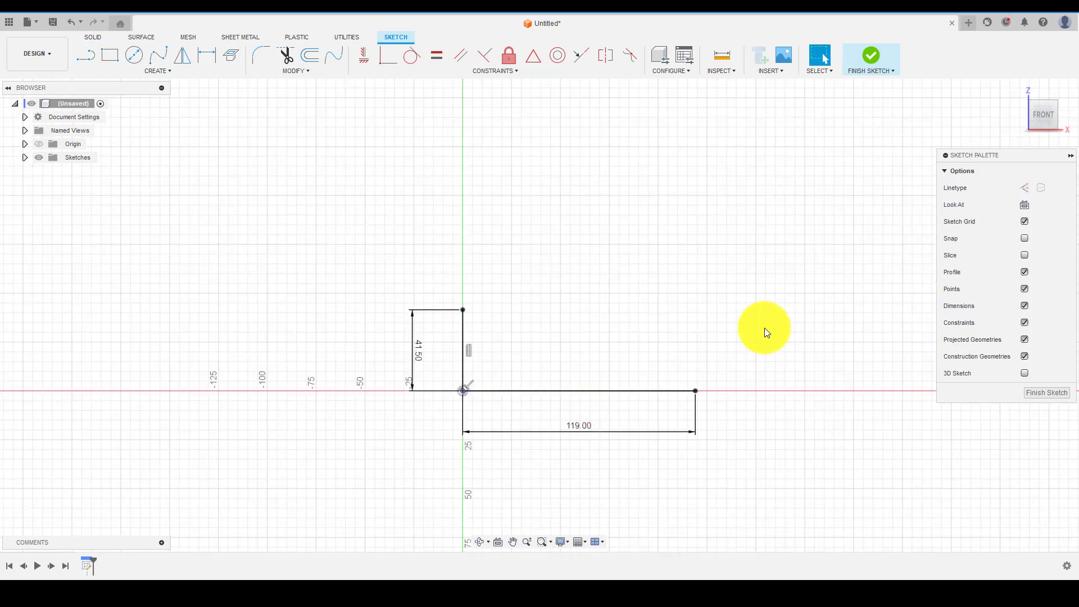
Step: Draw a 19 mm vertical line upward from the far end of the base line
key("l")
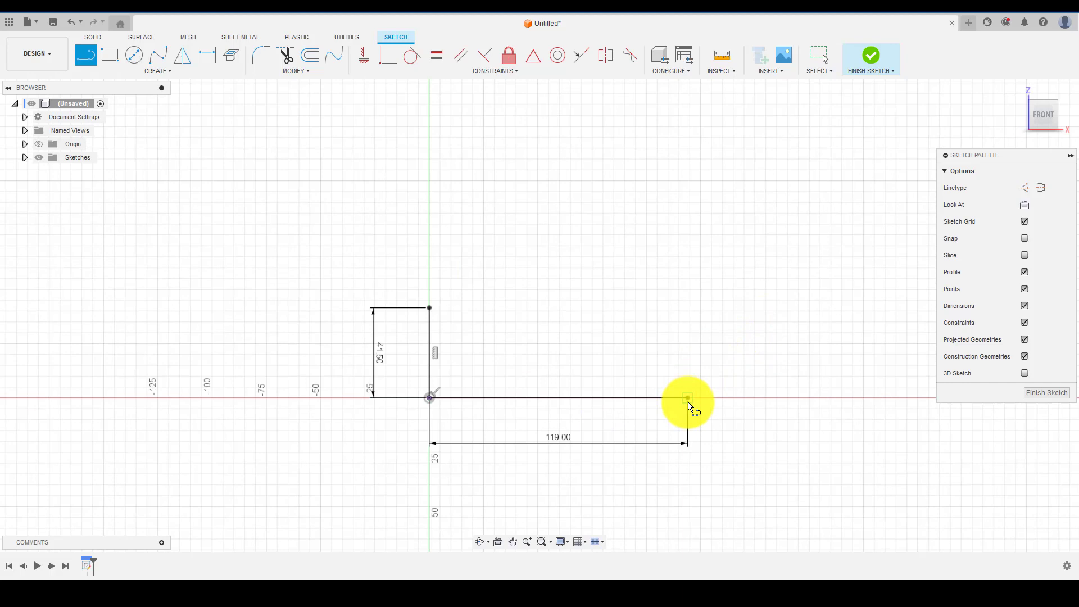
left_click(689, 398)
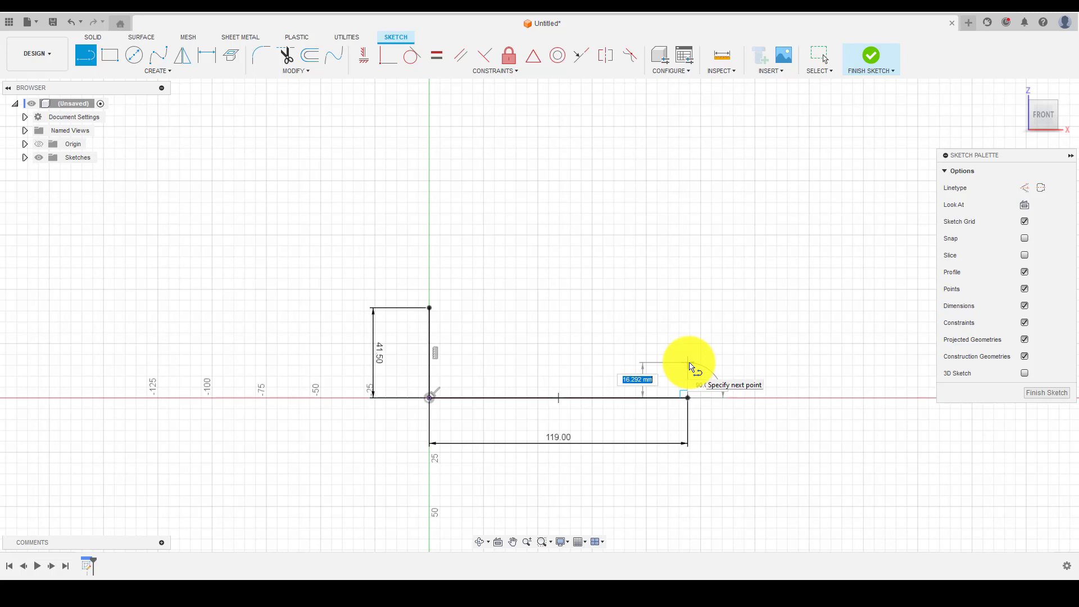
type("19")
key("Return")
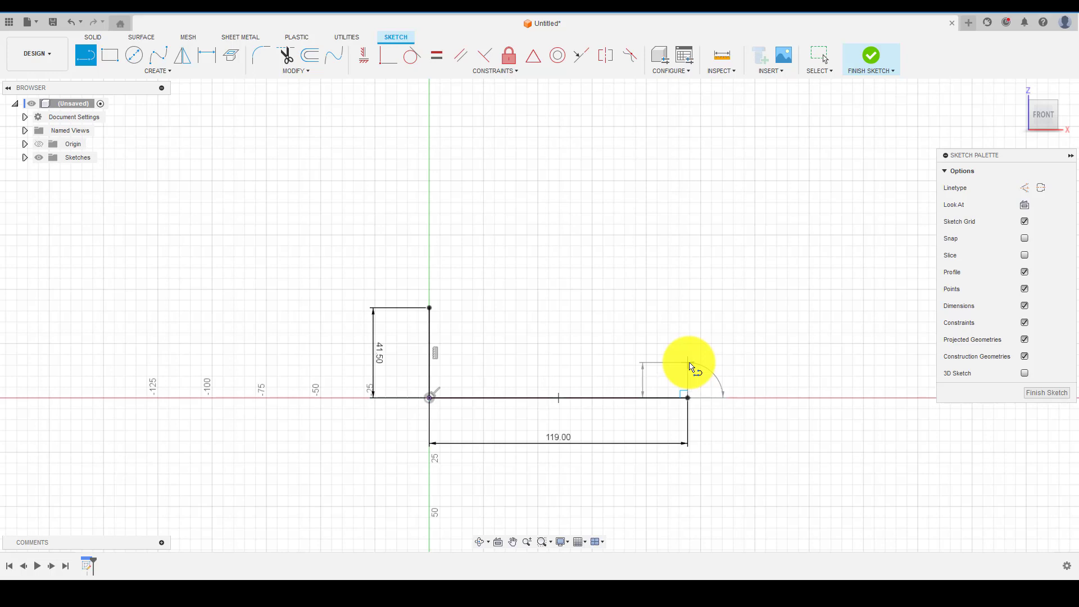
key("Escape")
scroll(664, 333, "up", 1)
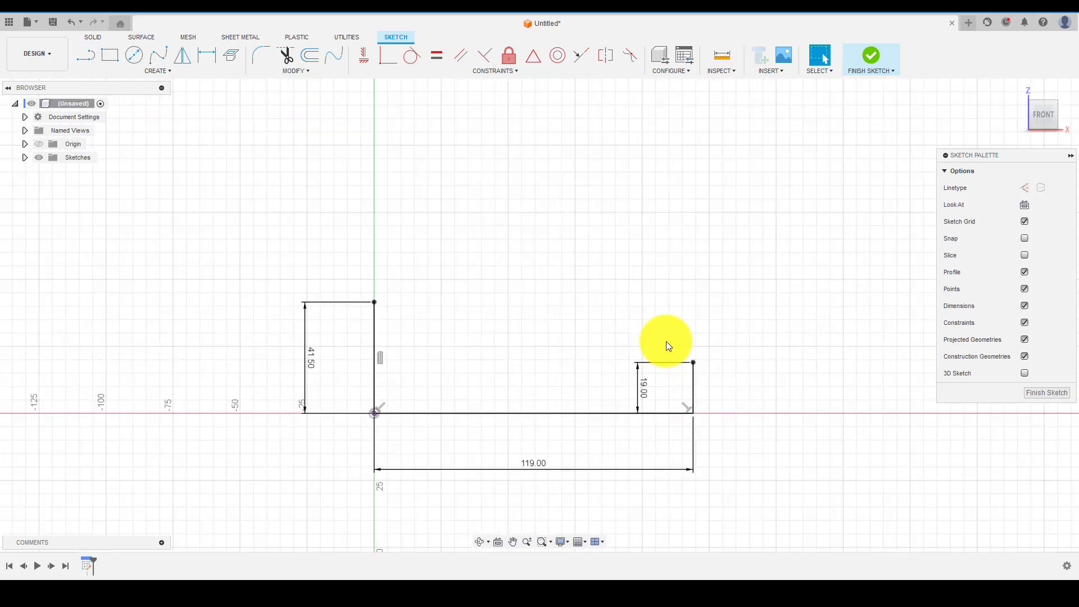
Step: Draw a horizontal line 15+59 mm long from the top of the 19 mm line back toward the Z axis
key("l")
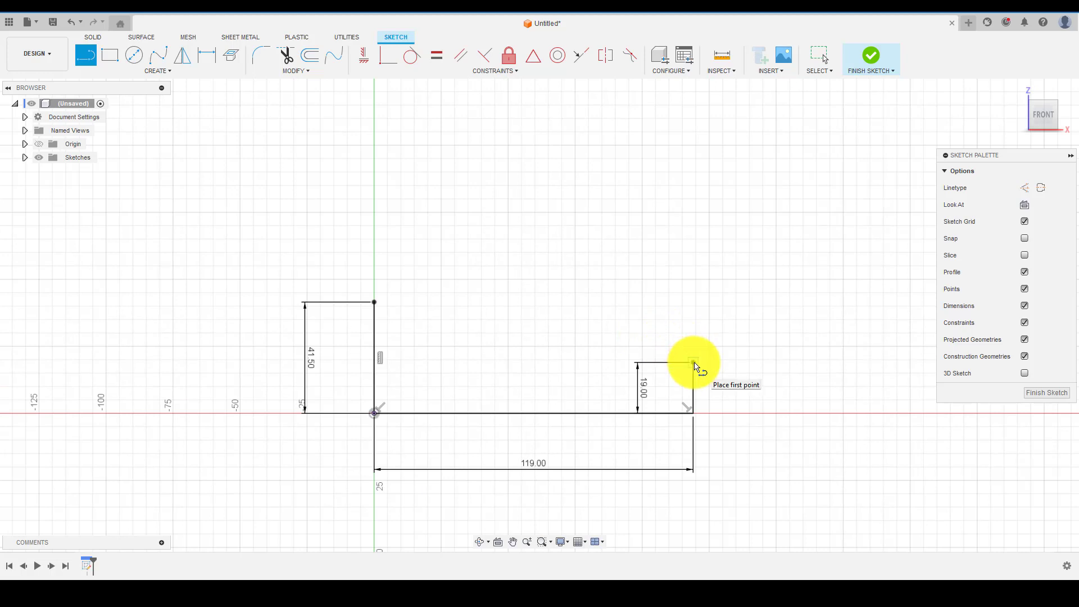
left_click_drag(694, 362, 536, 364)
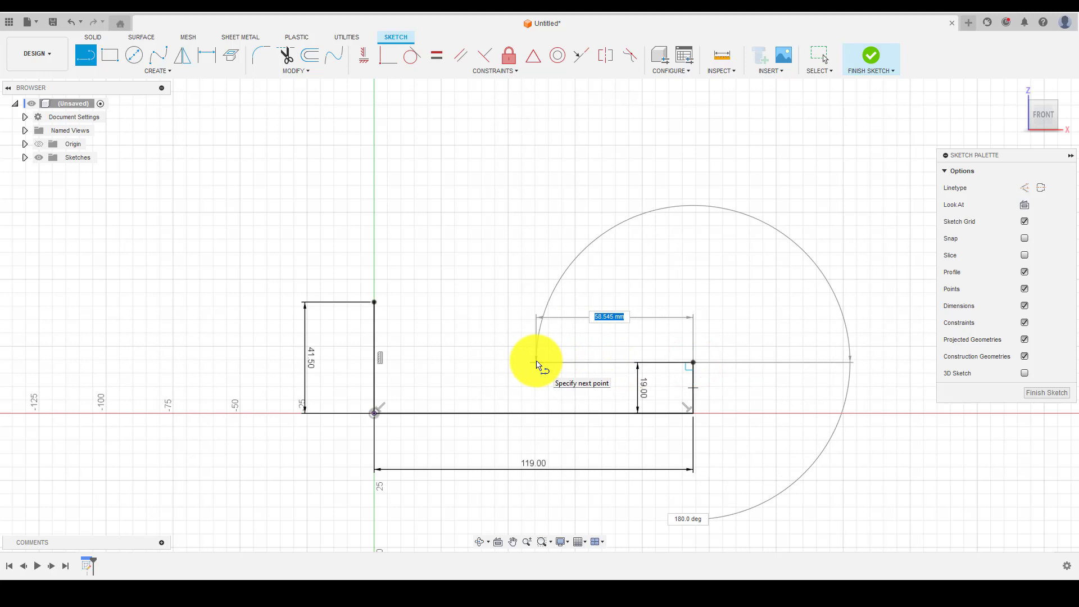
key("Tab")
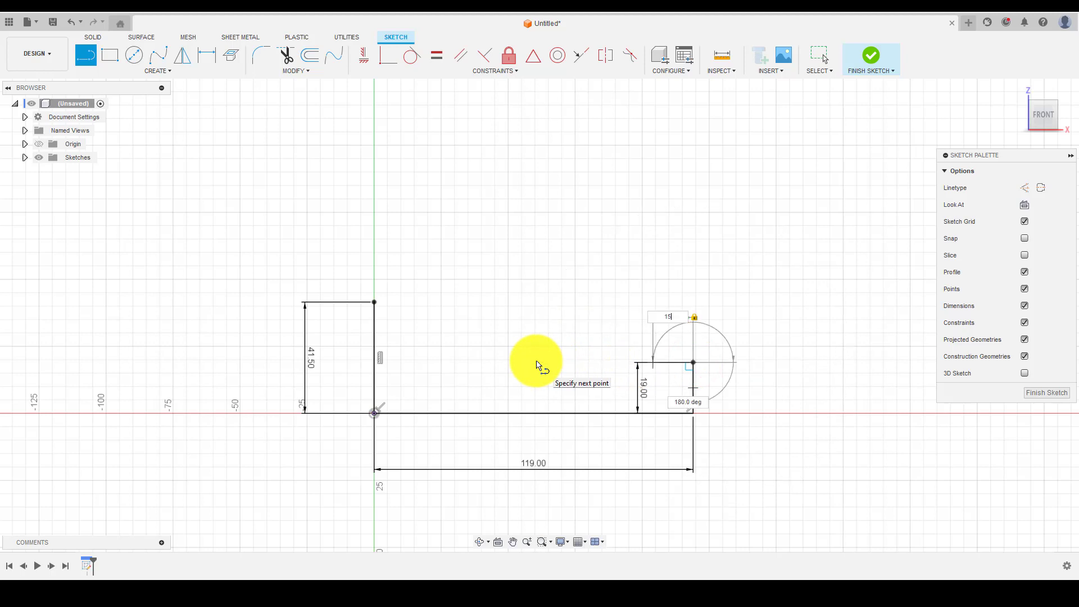
type("+59")
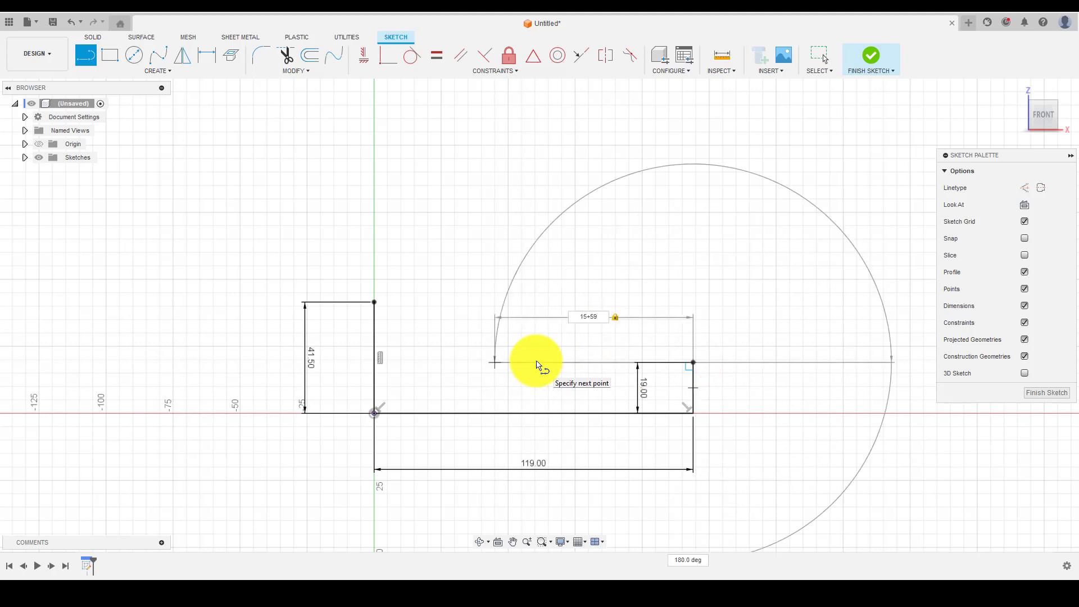
key("Return")
key("Escape")
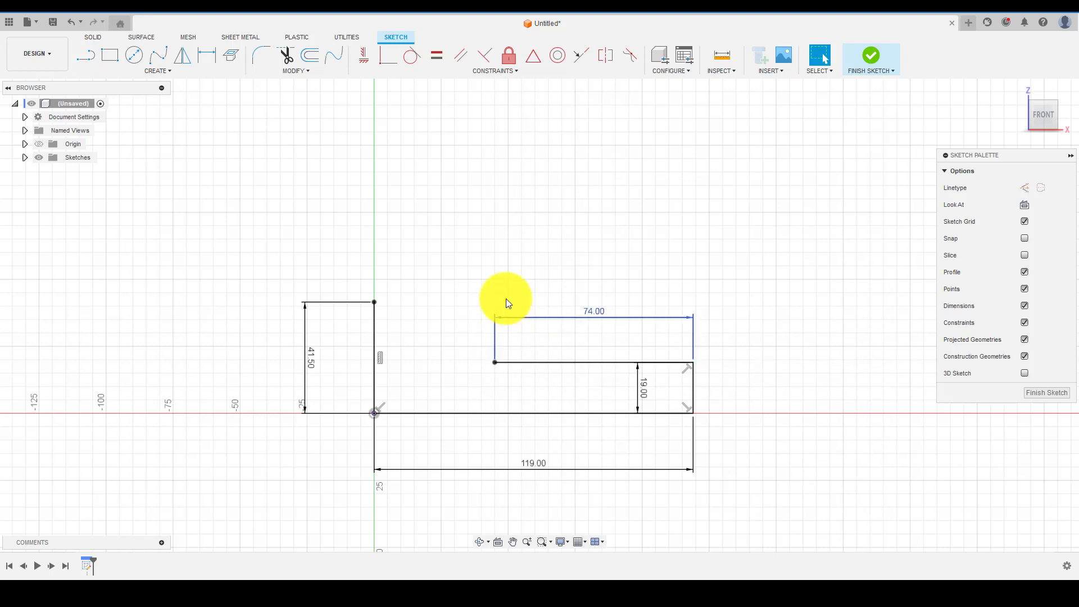
Step: Draw a 38 mm vertical line upward from the inner end of the 74 mm line
key("l")
left_click(495, 362)
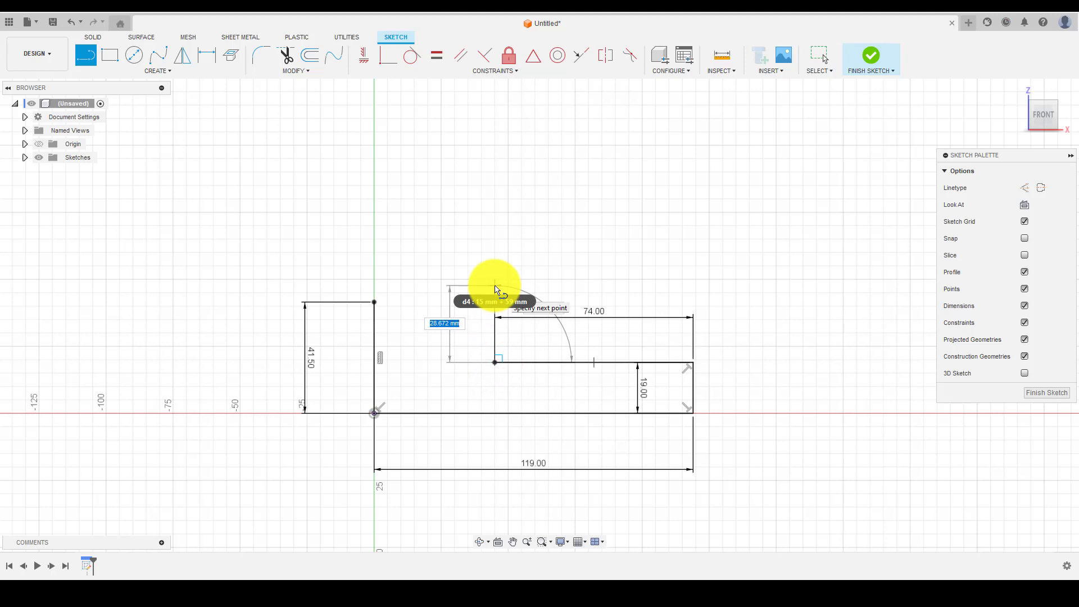
type("38")
key("Return")
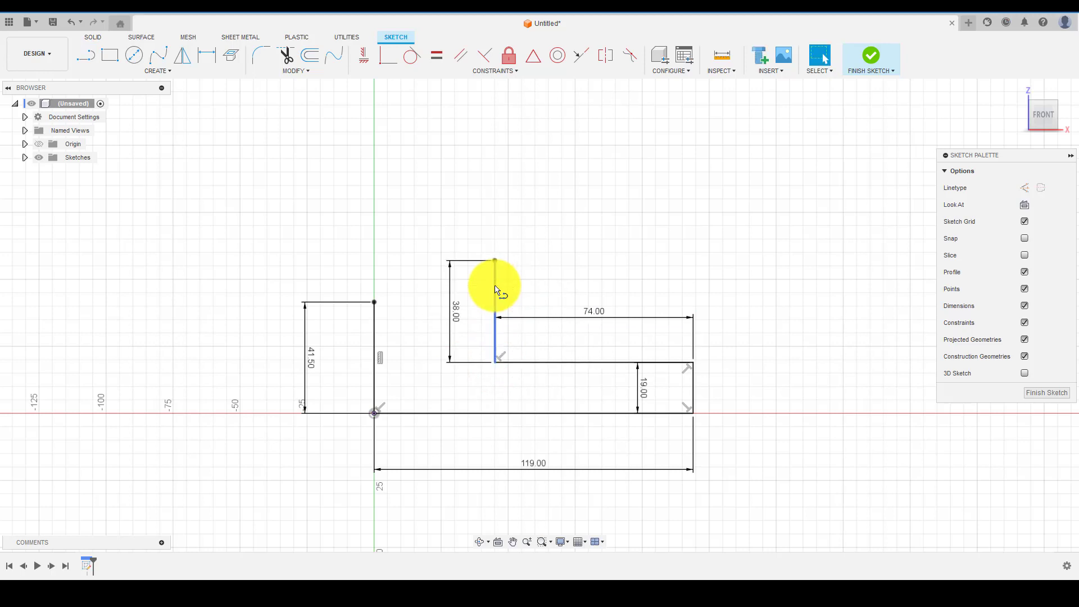
key("Escape")
Step: Draw a 22 mm horizontal line from the top of the 38 mm line toward the Z axis
key("l")
left_click(494, 260)
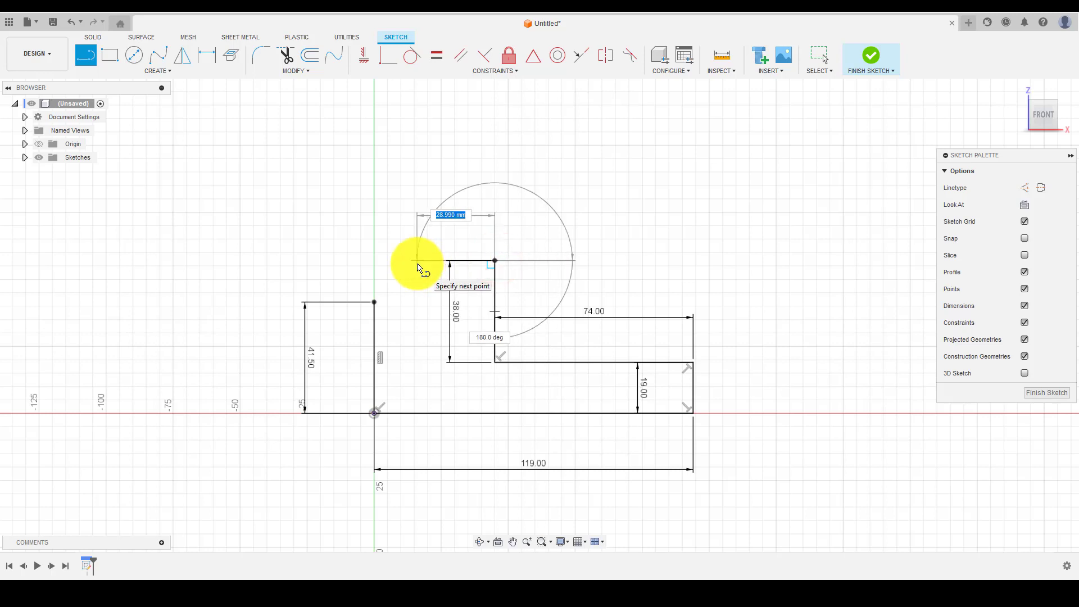
type("22")
key("Return")
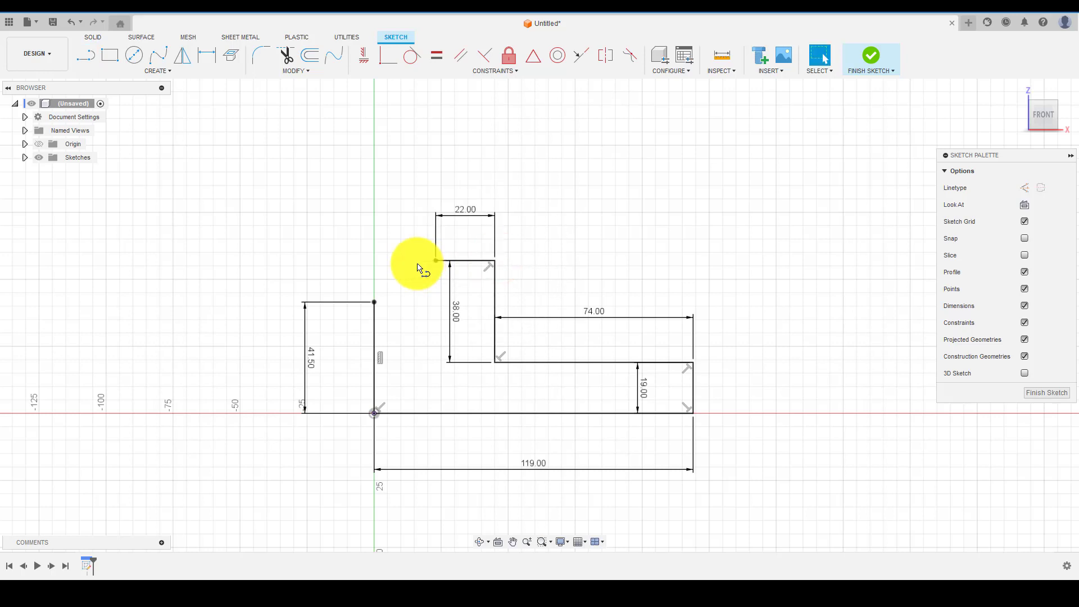
Step: Close the stepped profile with a vertical line down to the 41.5 mm level and a horizontal line to the first line's upper end
scroll(417, 264, "up", 2)
left_click(440, 260)
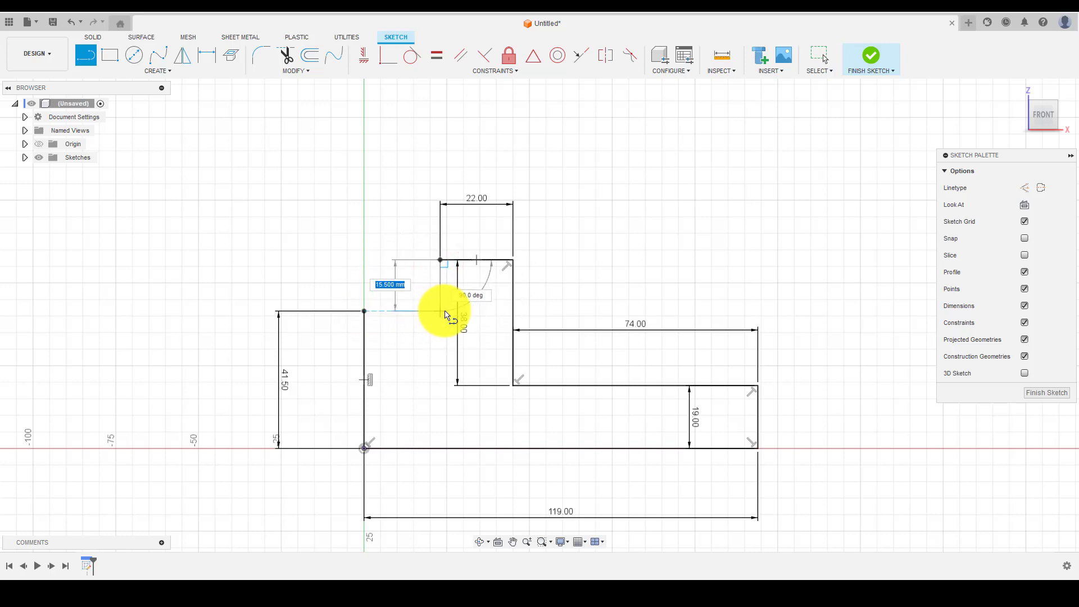
left_click(440, 310)
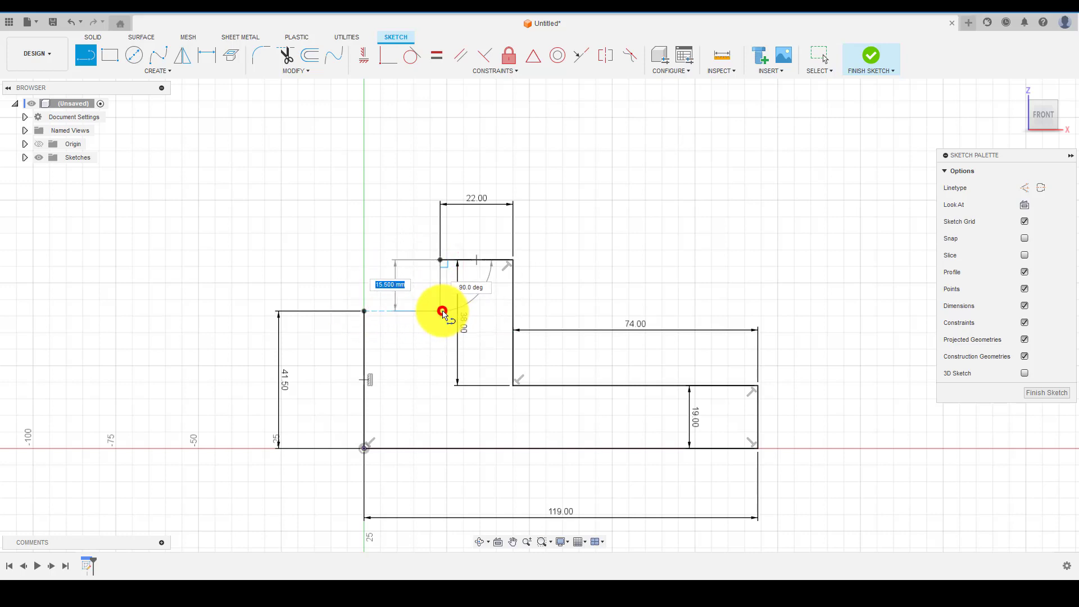
left_click(364, 311)
key("Escape")
scroll(369, 293, "down", 2)
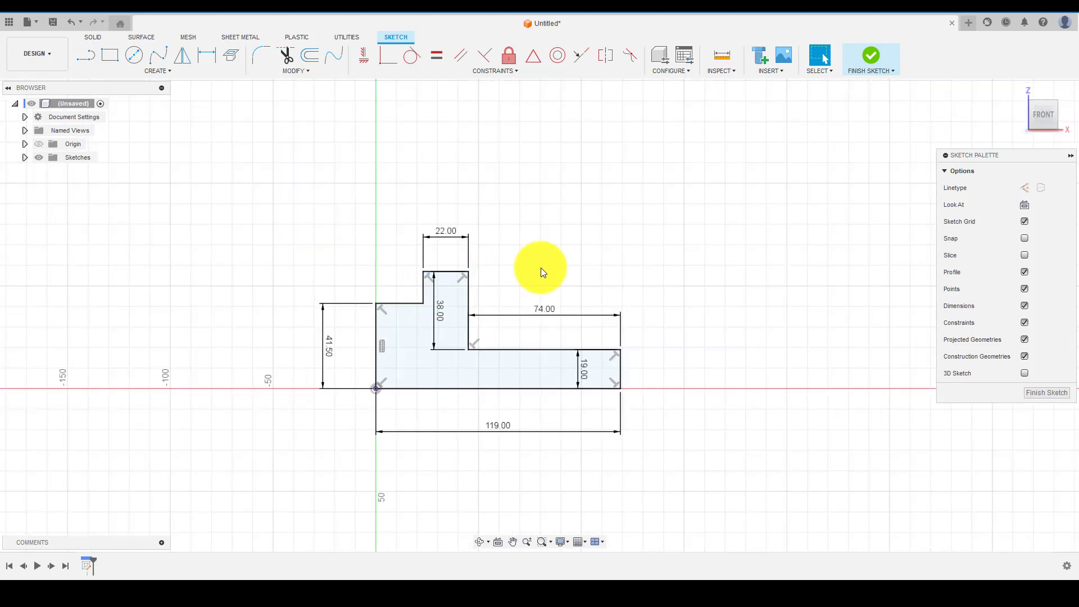
Step: Move the 38 mm dimension outside the profile and finish the sketch
middle_click_drag(539, 267, 430, 304, "shift")
left_click_drag(430, 305, 508, 316)
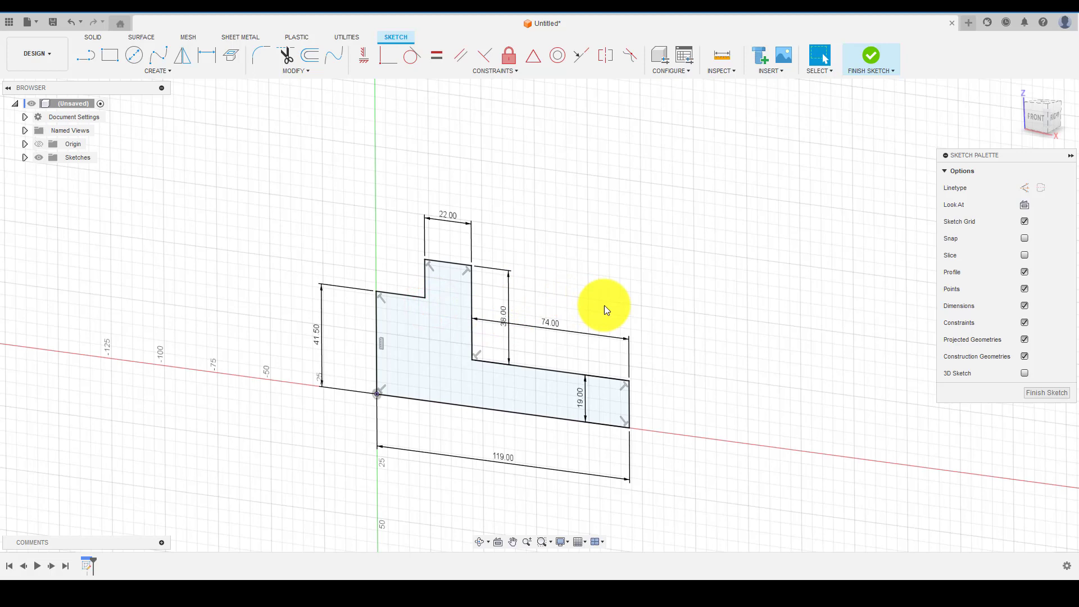
left_click(1033, 393)
Step: Extrude the stepped profile 59 mm to one side as a new body
middle_click_drag(547, 275, 544, 286, "shift")
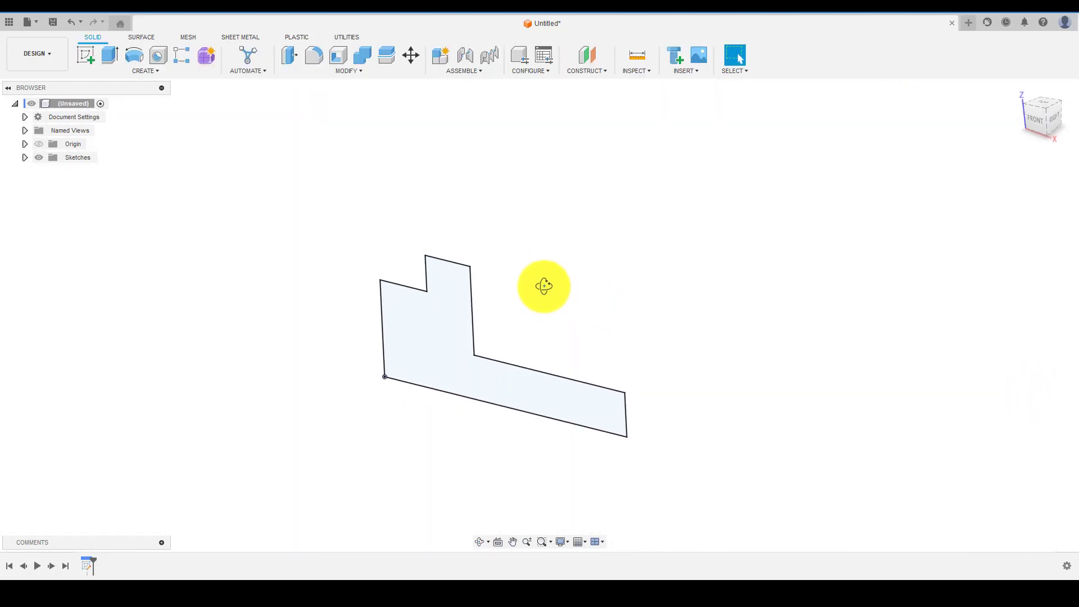
left_click(430, 325)
left_click(112, 52)
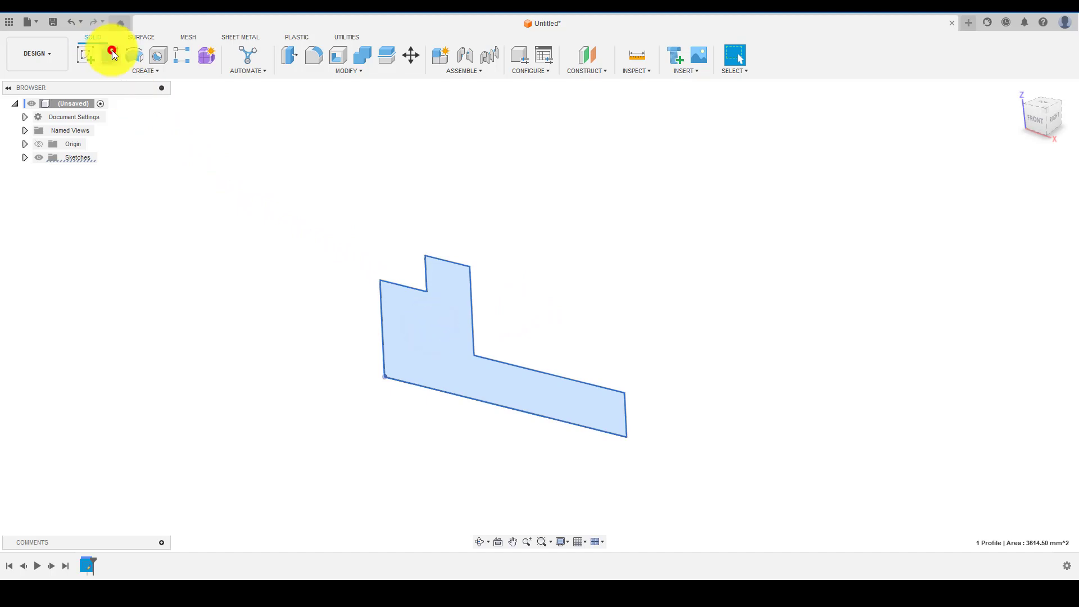
left_click_drag(509, 359, 577, 318)
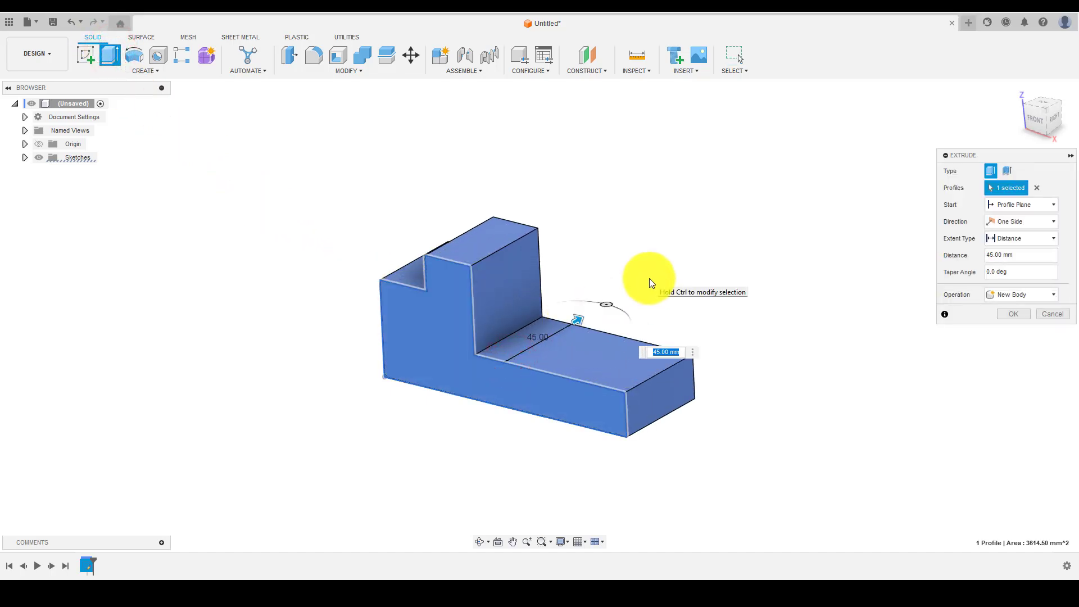
key("Return")
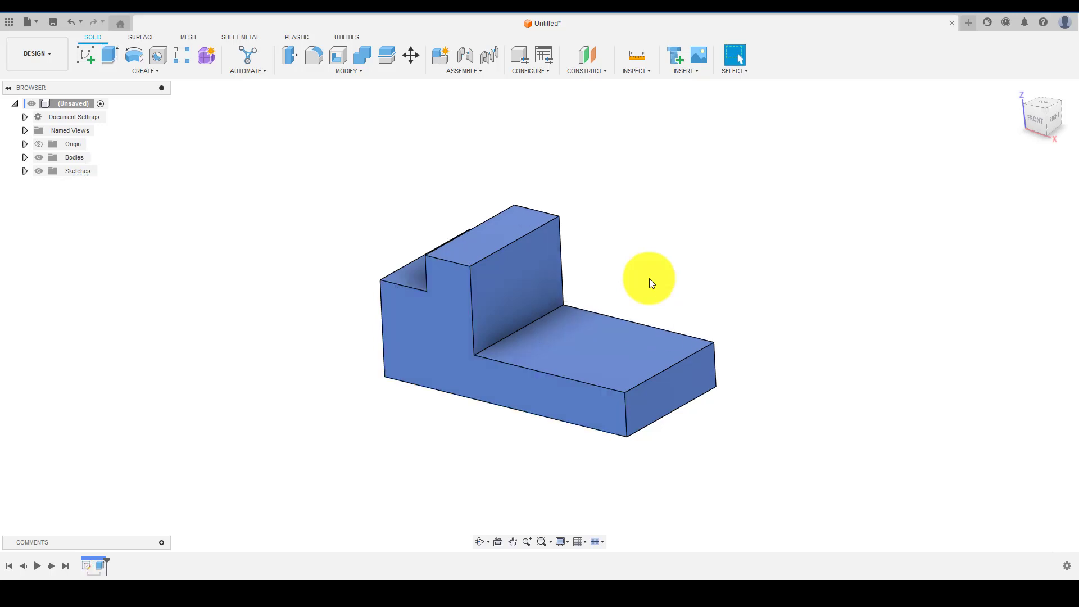
Step: Create an offset plane 15 mm inward (-15 mm) from the end face of the low base section
middle_click_drag(655, 233, 682, 278, "shift")
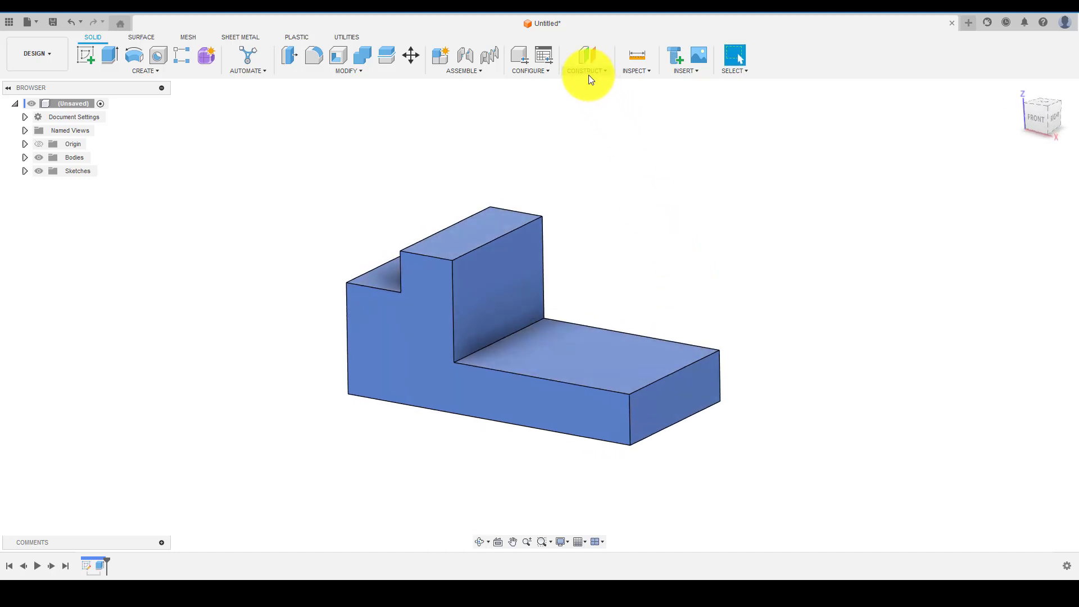
left_click(589, 73)
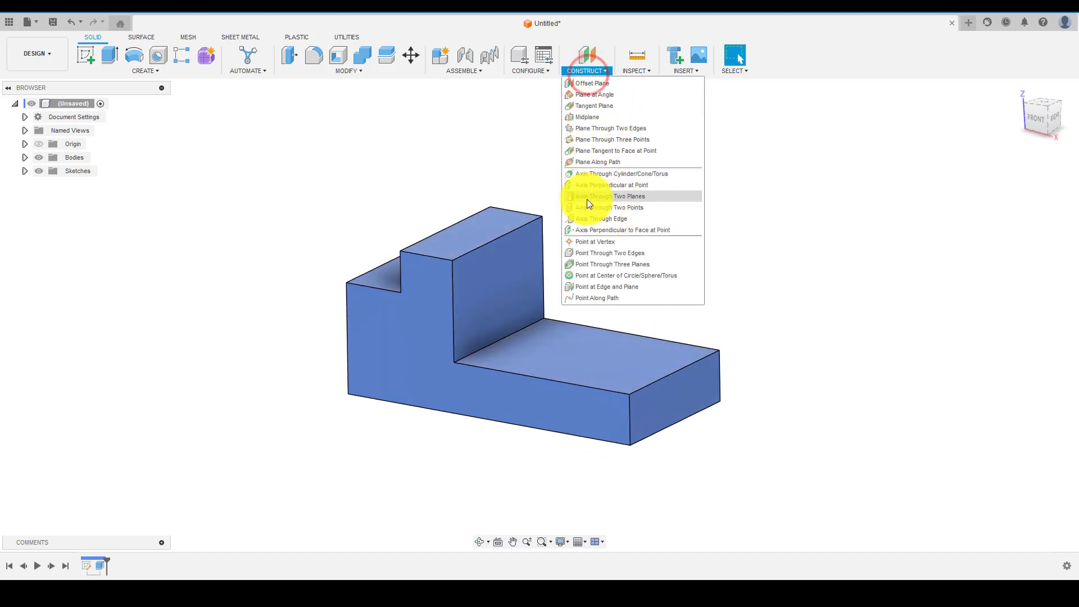
left_click(587, 85)
left_click(679, 393)
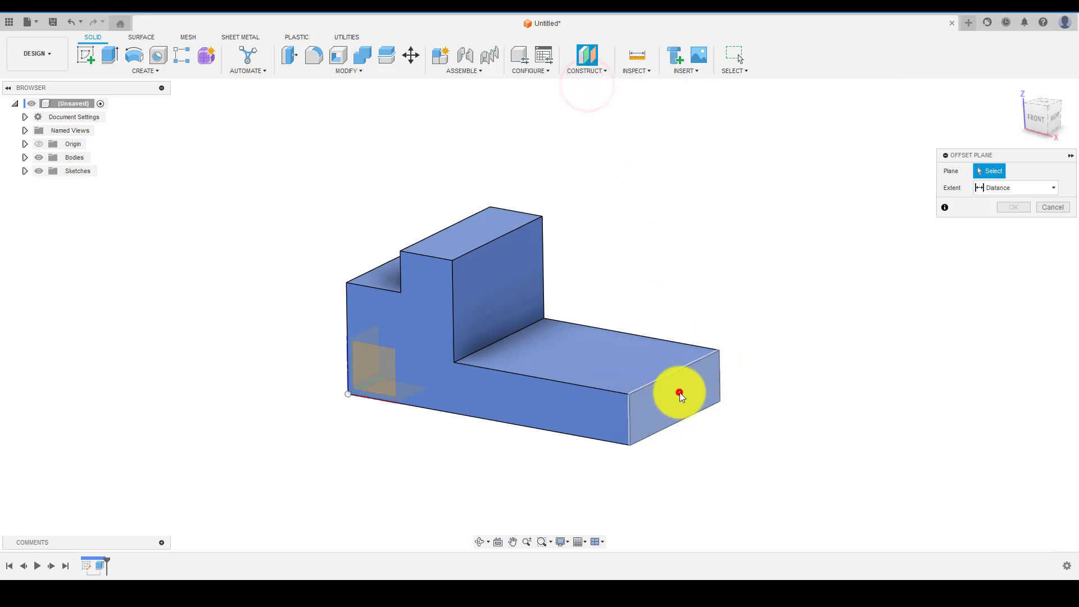
type("-10")
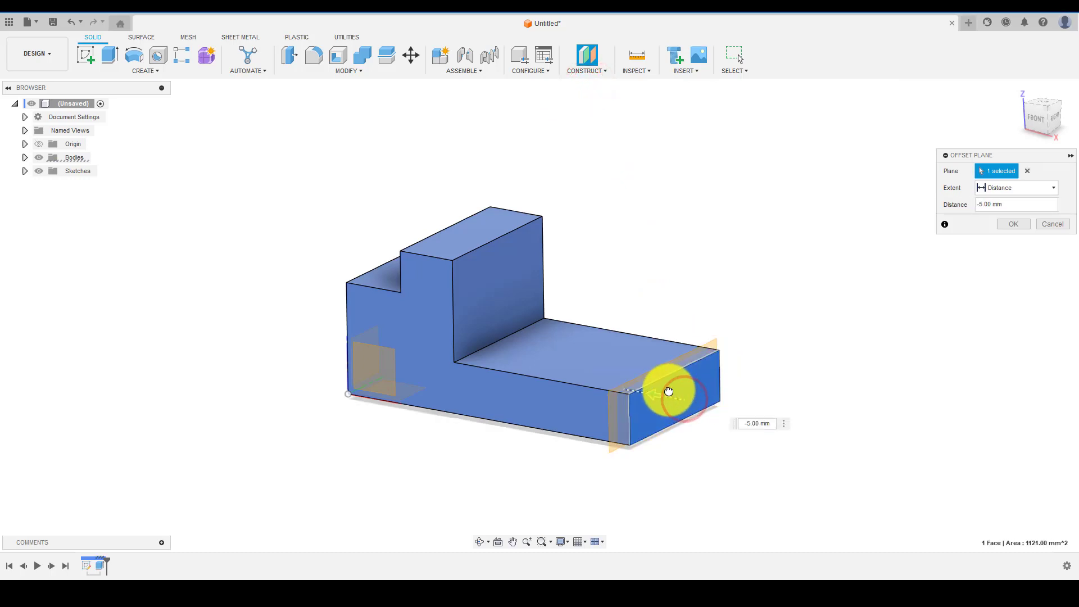
key("Return")
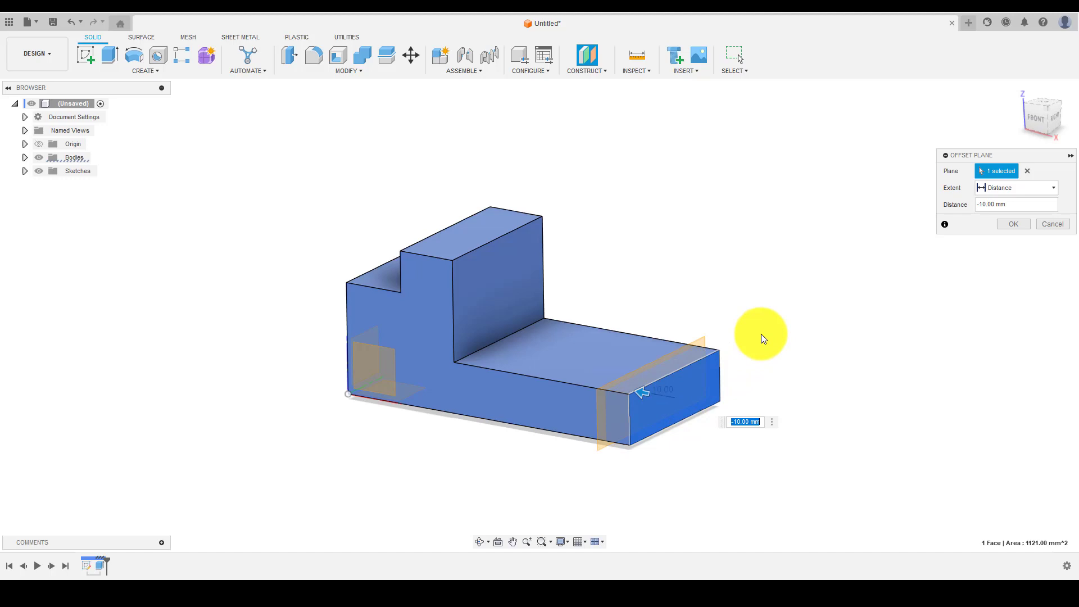
type("-15")
key("Return")
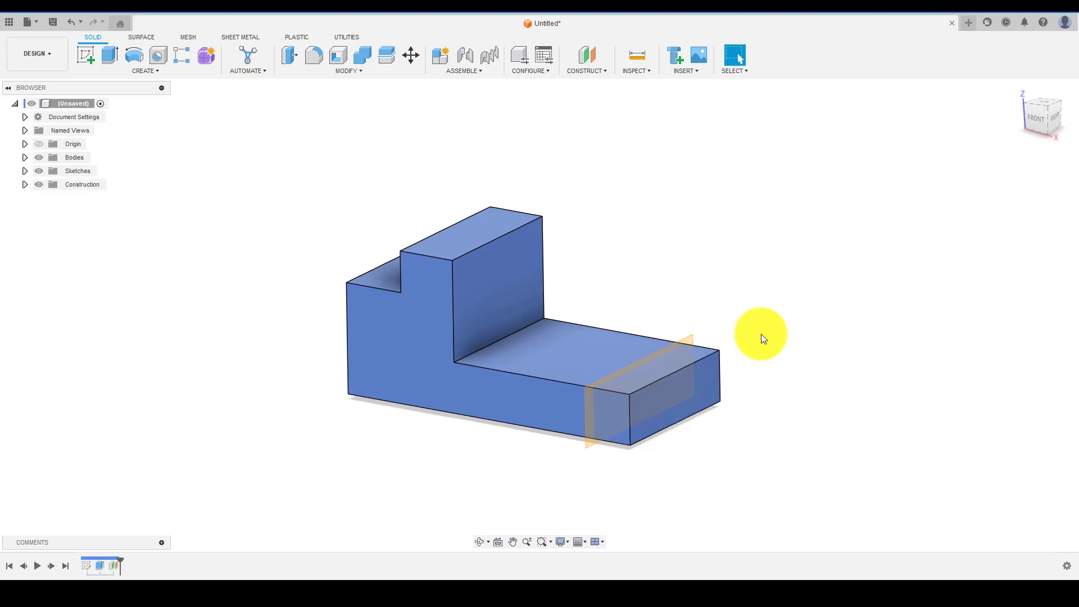
Step: Stretch the offset plane upward above the base and start a sketch on it
scroll(646, 363, "up", 5)
left_click(639, 352)
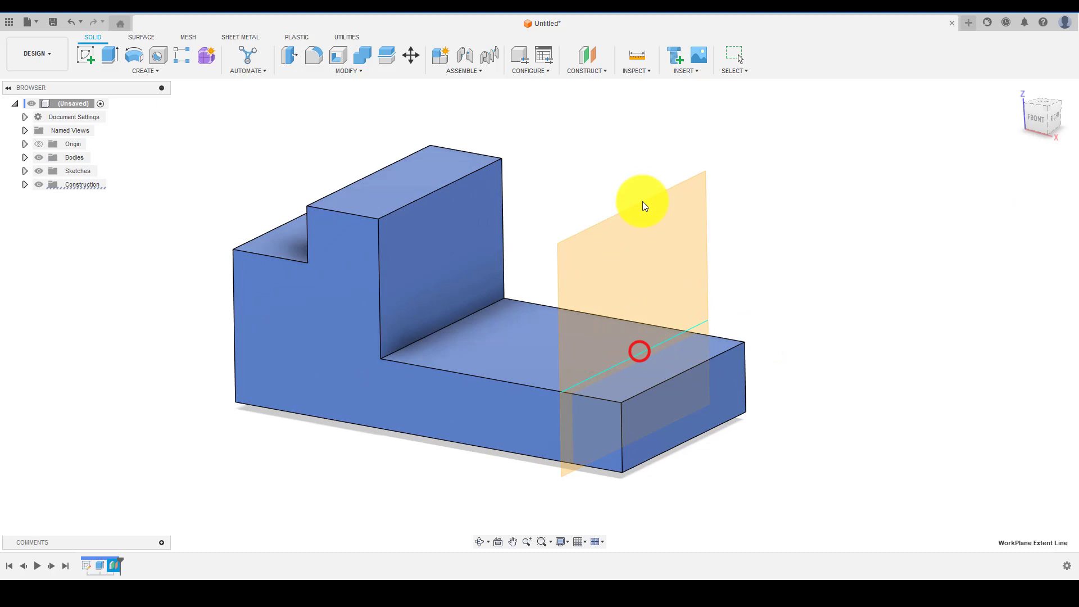
left_click(662, 265)
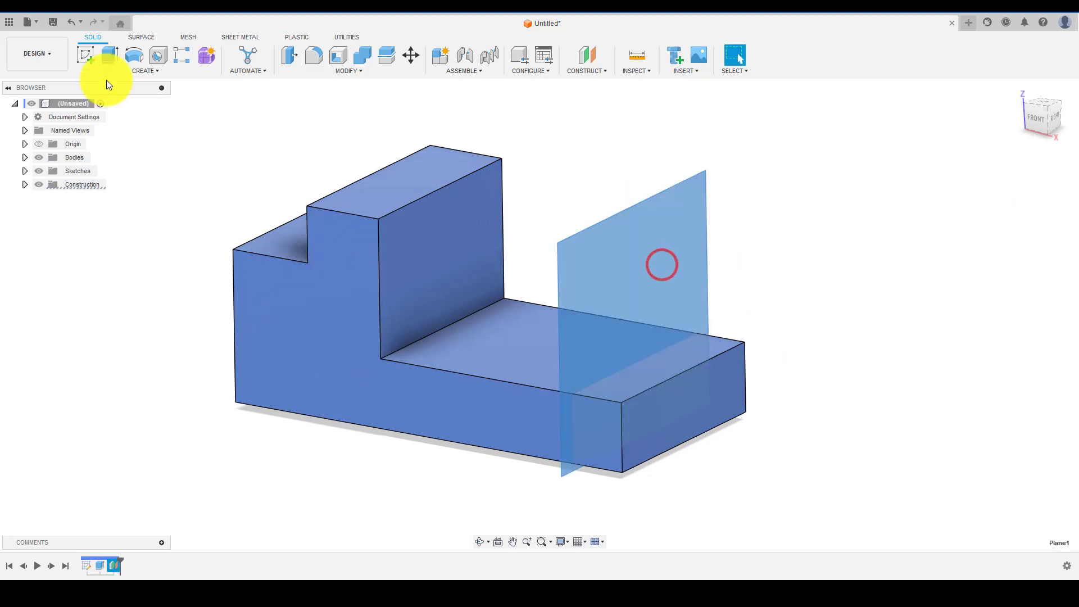
left_click(86, 51)
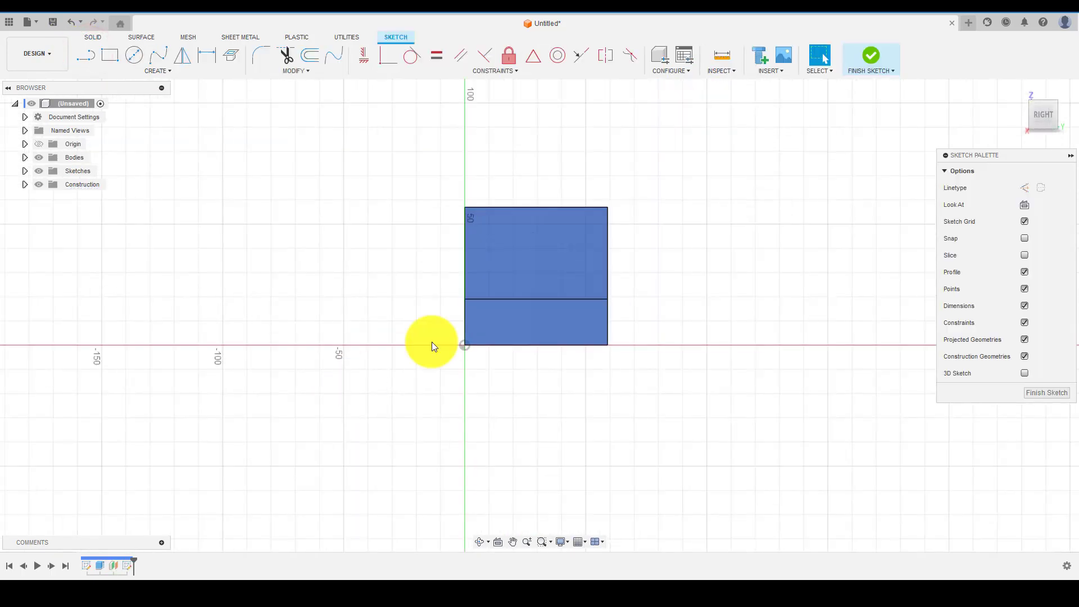
scroll(604, 196, "up", 5)
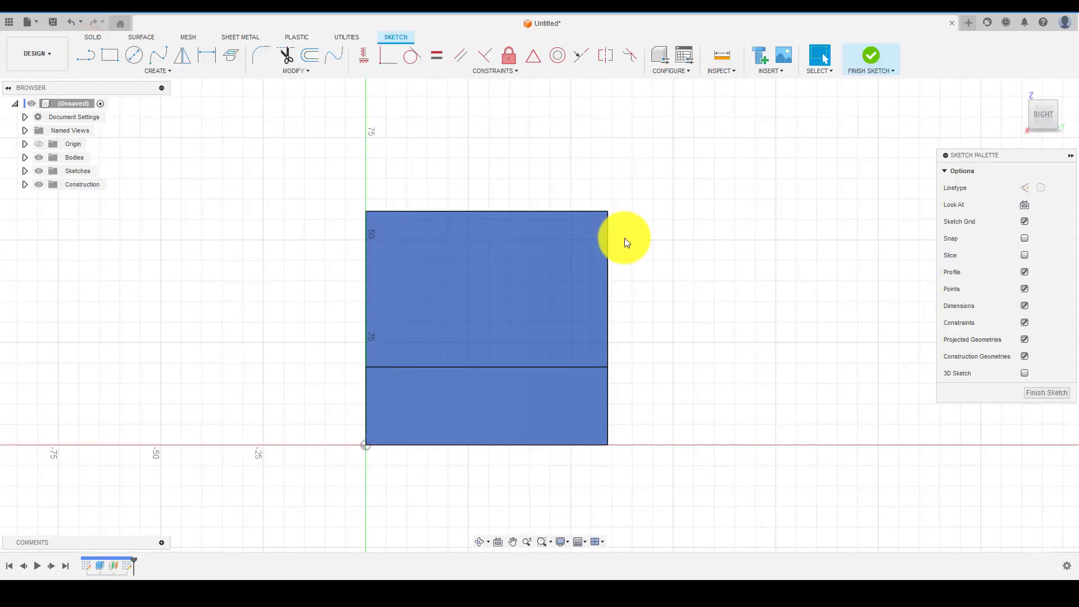
key("l")
key("Escape")
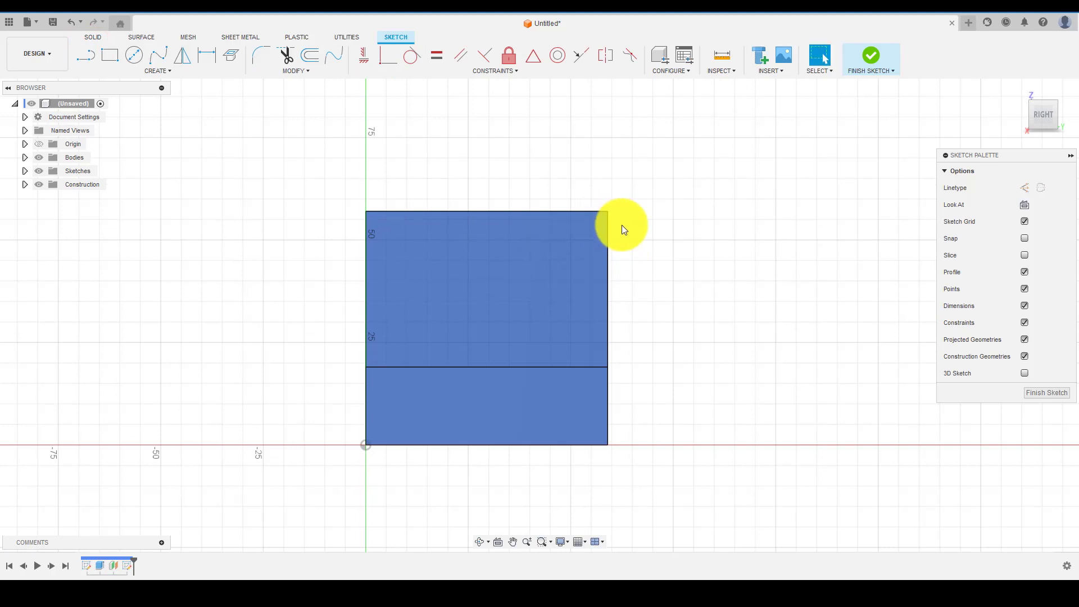
left_click(177, 69)
left_click(176, 68)
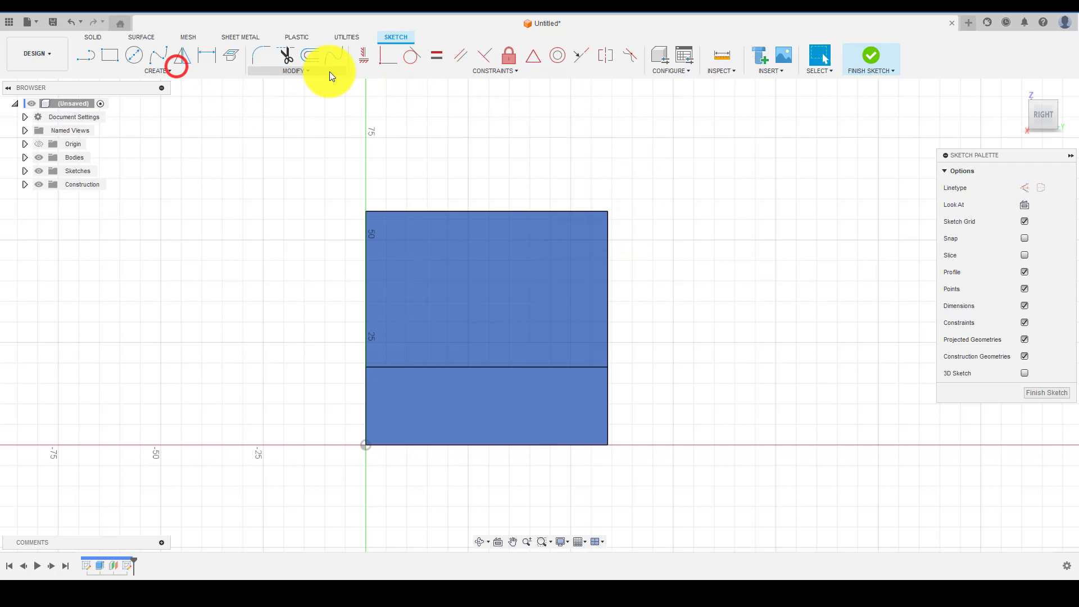
left_click(296, 71)
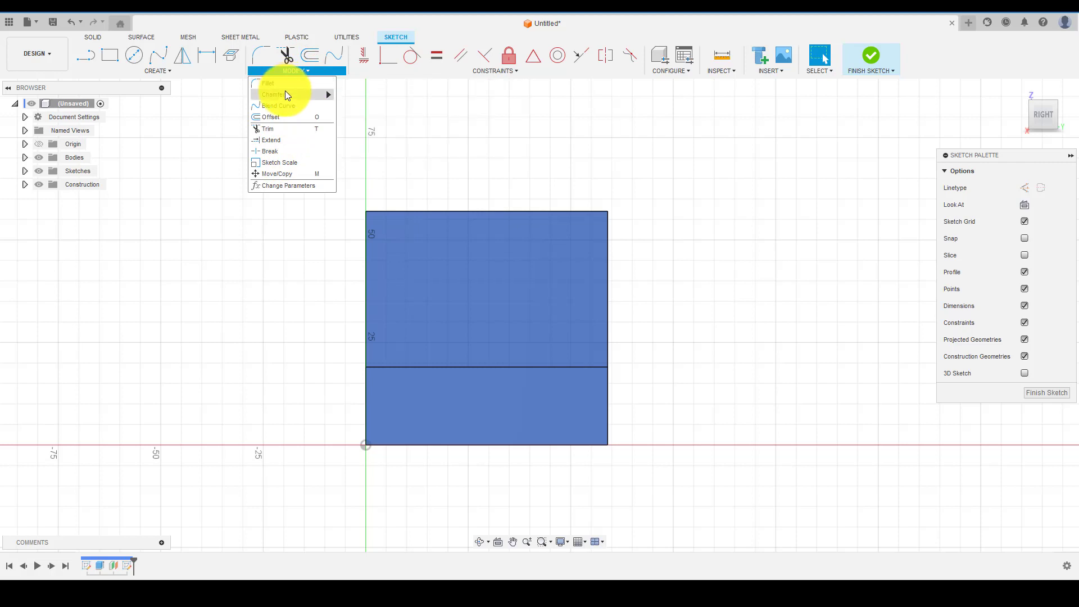
Step: Project the top edge and the rear vertical edge of the upright's face into the sketch
mouse_move(285, 90)
left_click(163, 72)
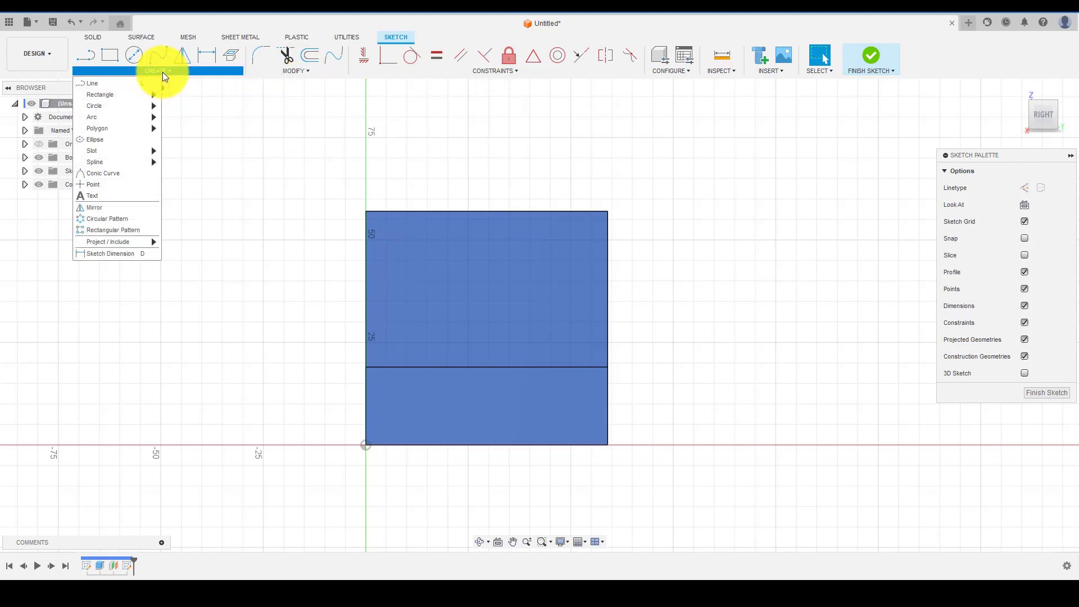
mouse_move(118, 244)
left_click(186, 243)
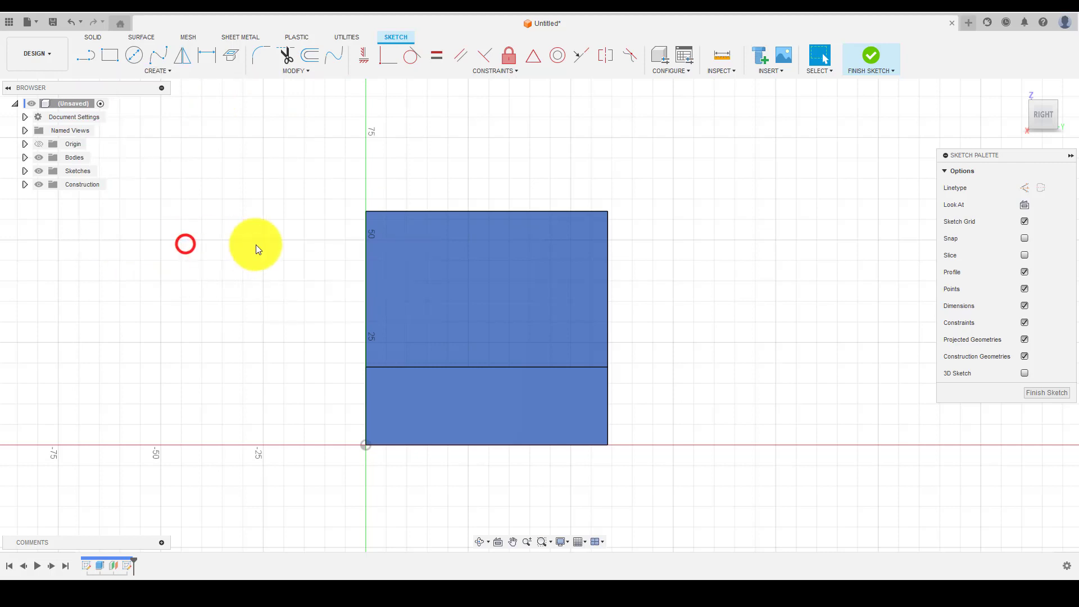
left_click(500, 212)
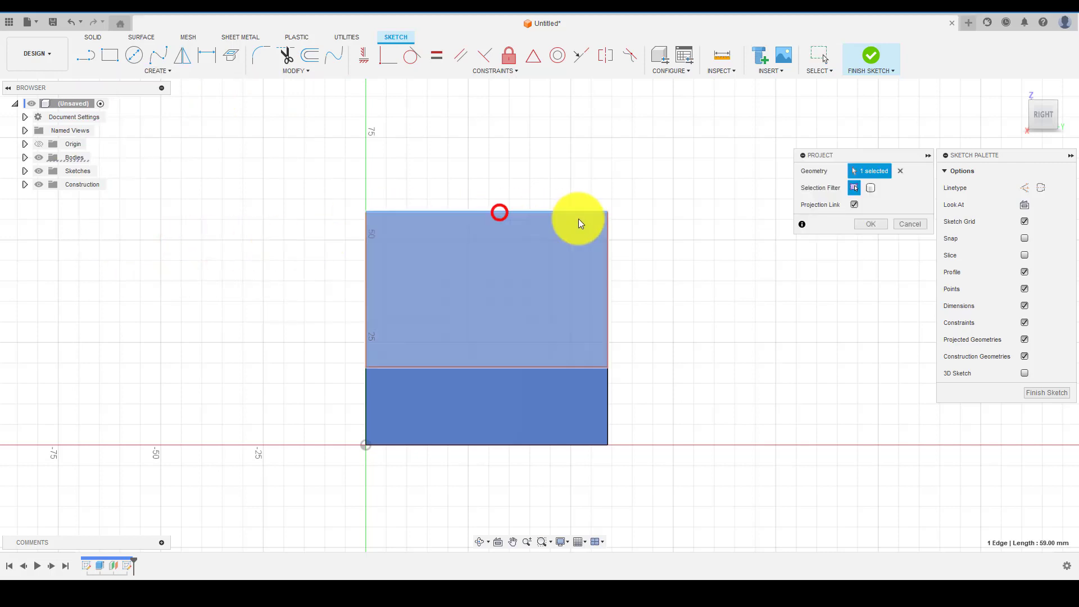
left_click(606, 235)
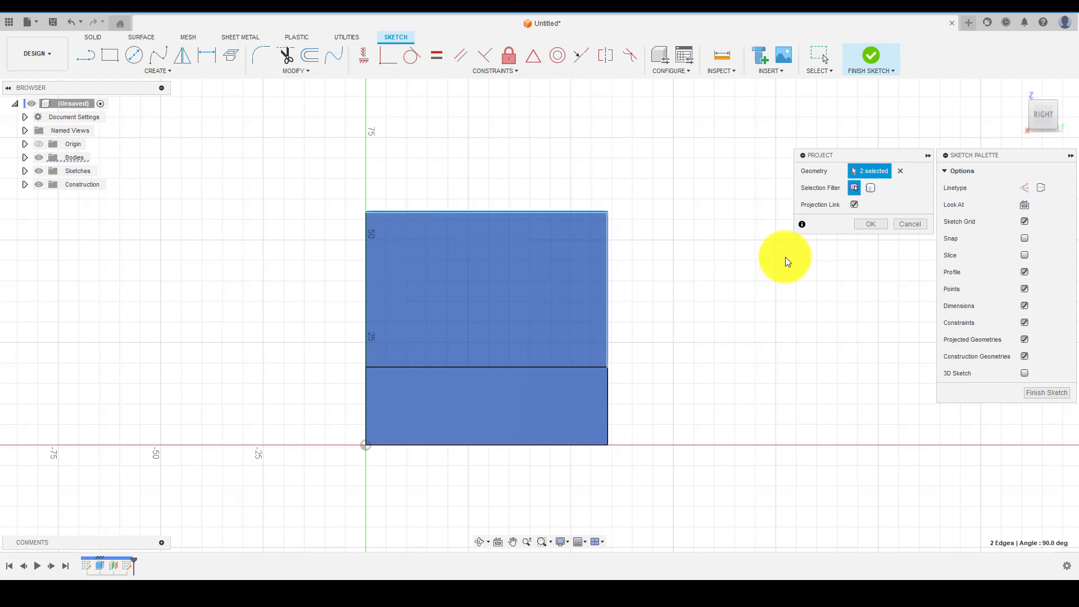
left_click(869, 230)
left_click(692, 248)
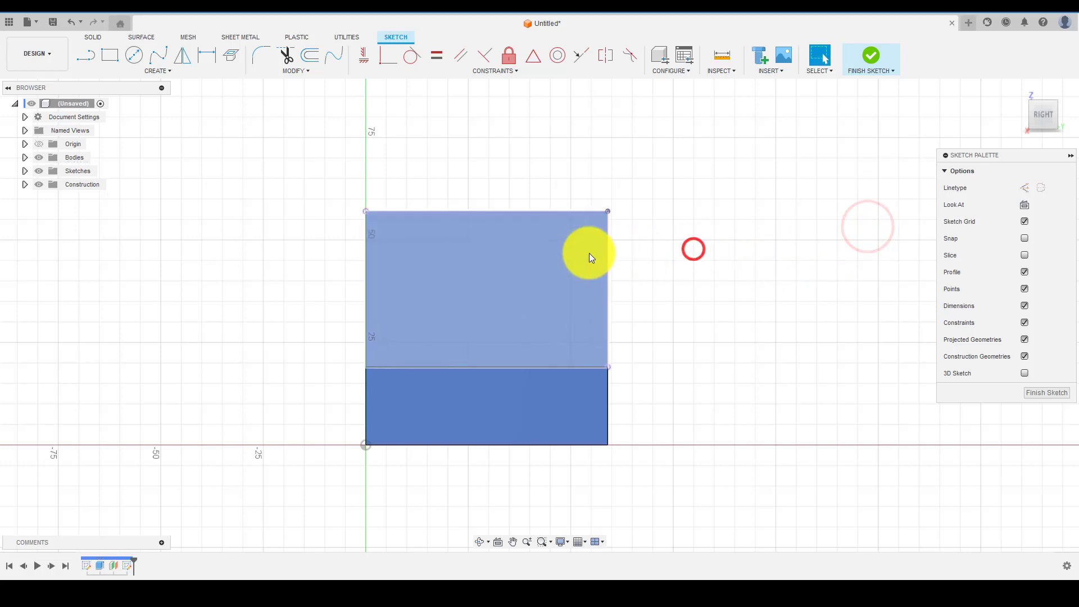
Step: Draw a 25 mm line along the projected top edge, starting from its rear corner
scroll(589, 253, "up", 1)
key("l")
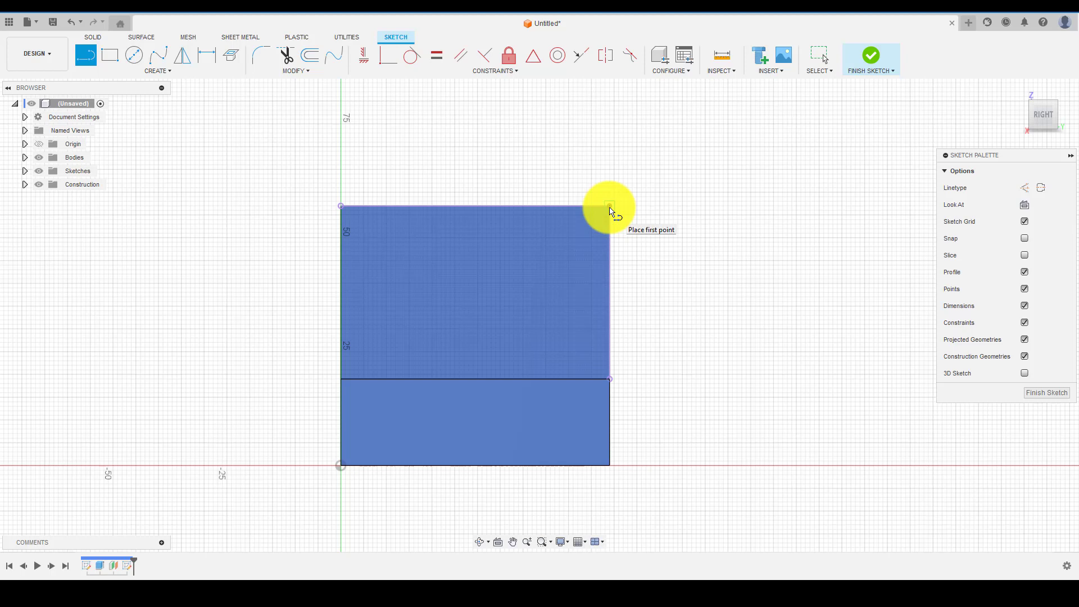
left_click(610, 207)
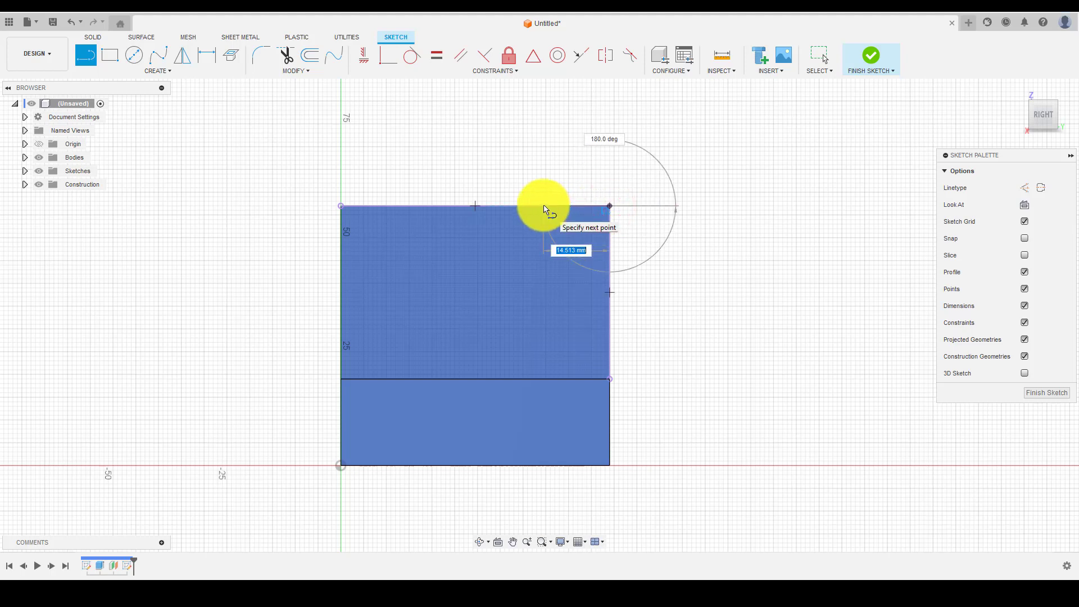
type("25")
key("Return")
key("Escape")
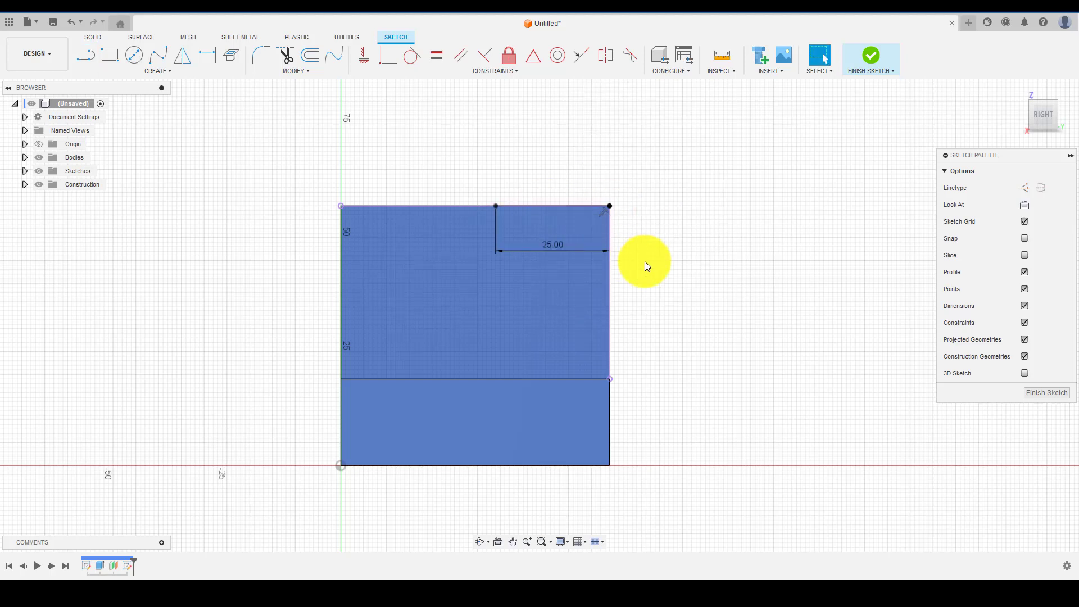
key("l")
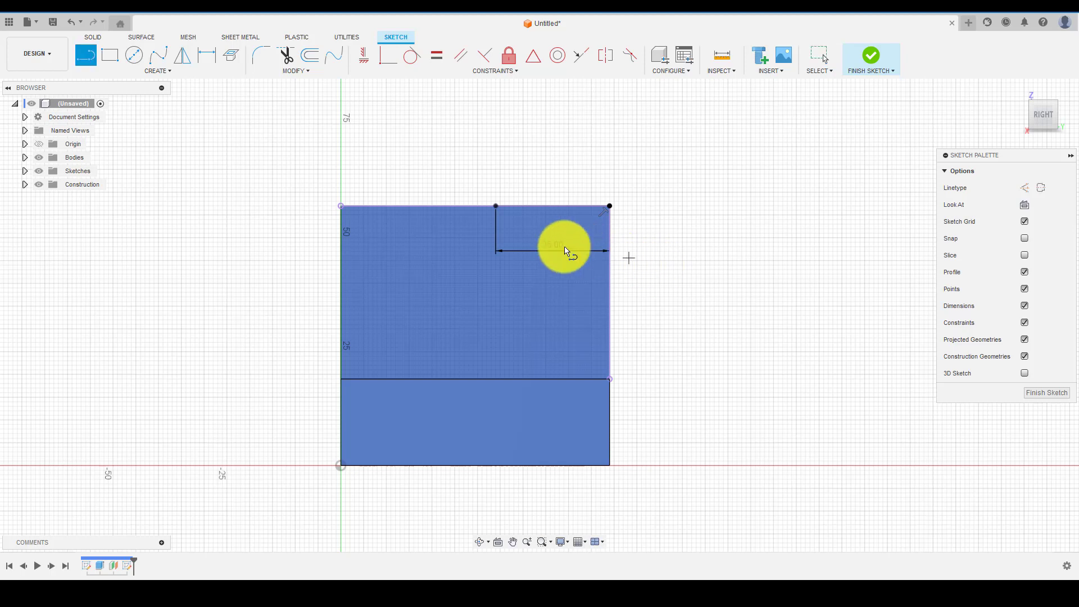
left_click(495, 206)
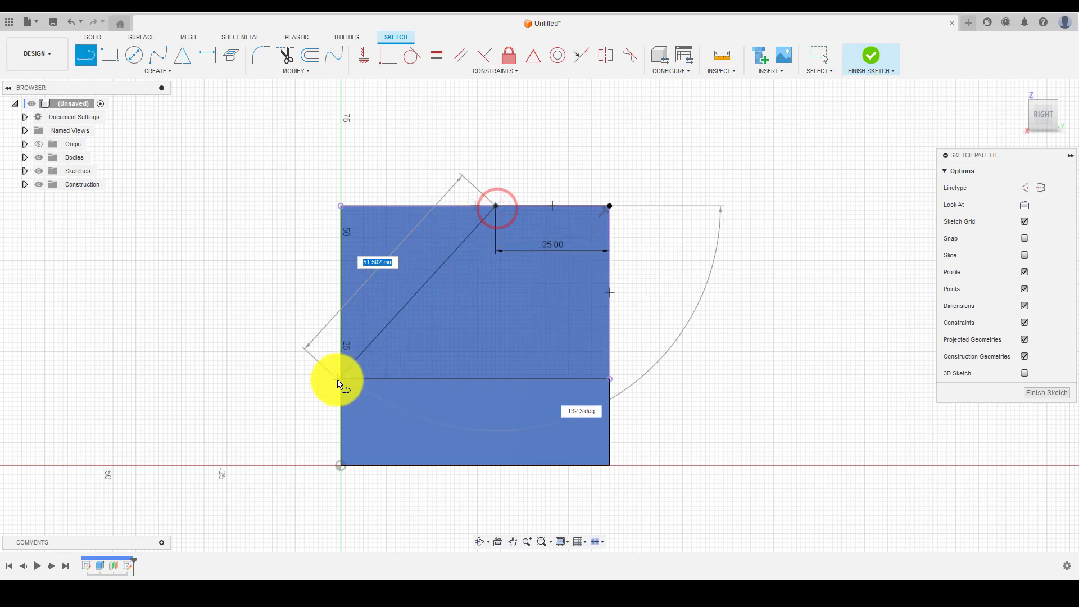
key("Escape")
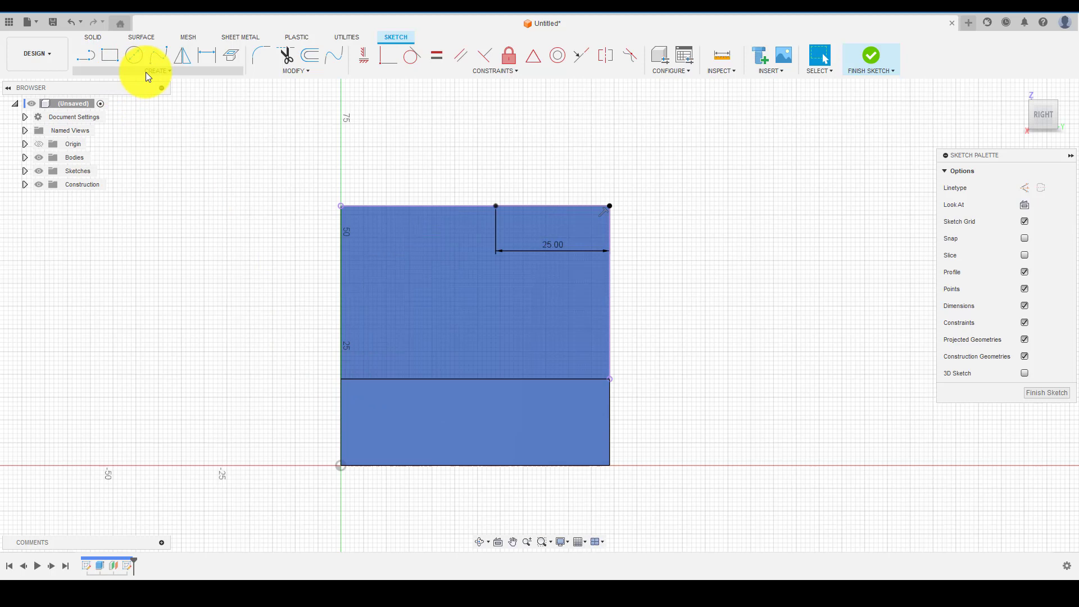
Step: Project the front vertical edge of the upright's face into the sketch
left_click(147, 71)
mouse_move(110, 242)
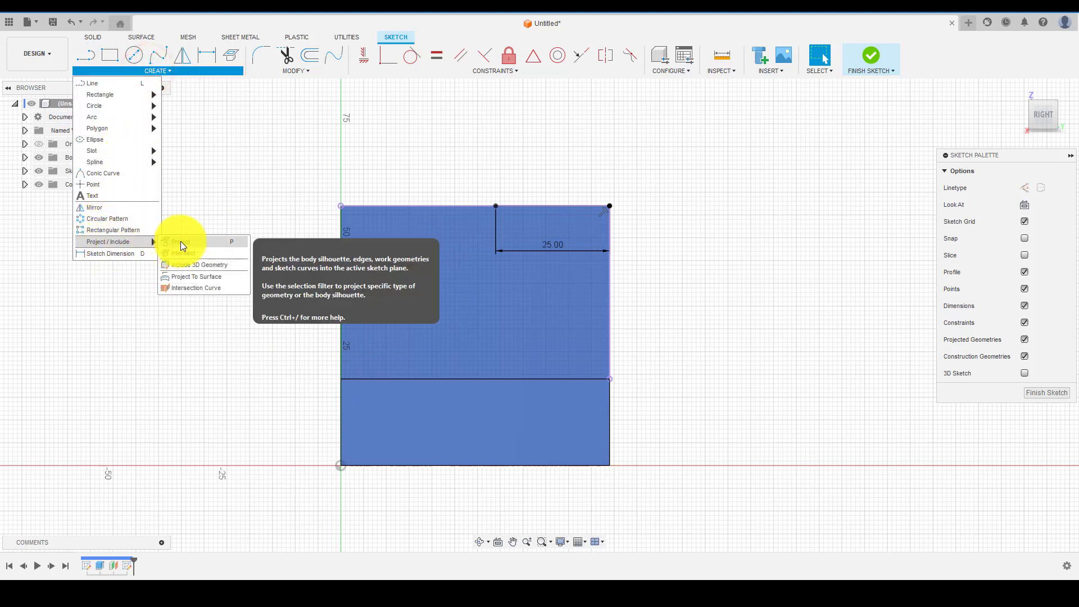
left_click(179, 243)
left_click(343, 325)
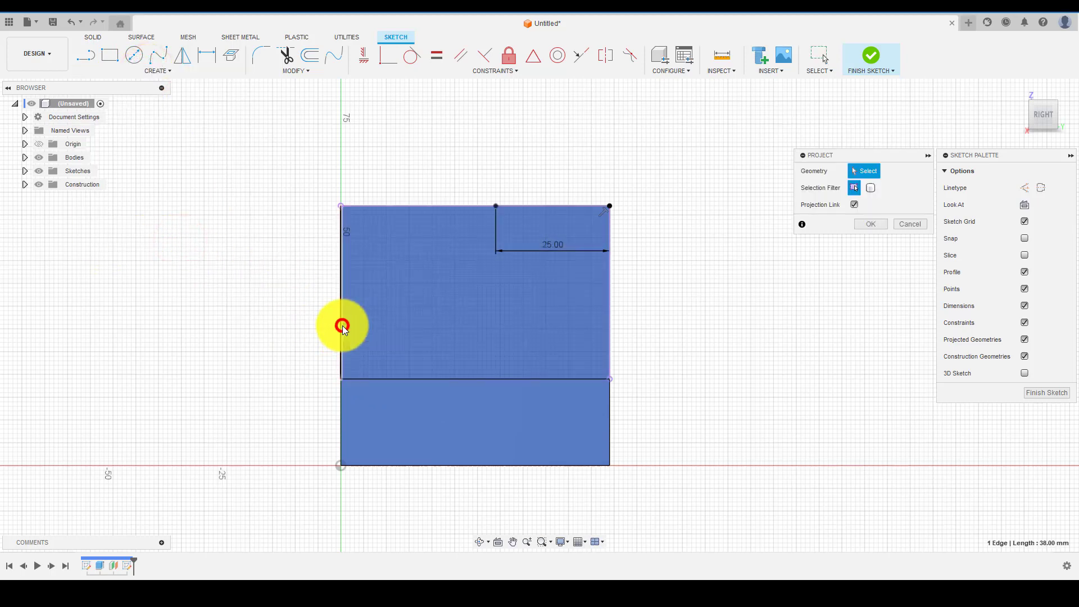
left_click(870, 224)
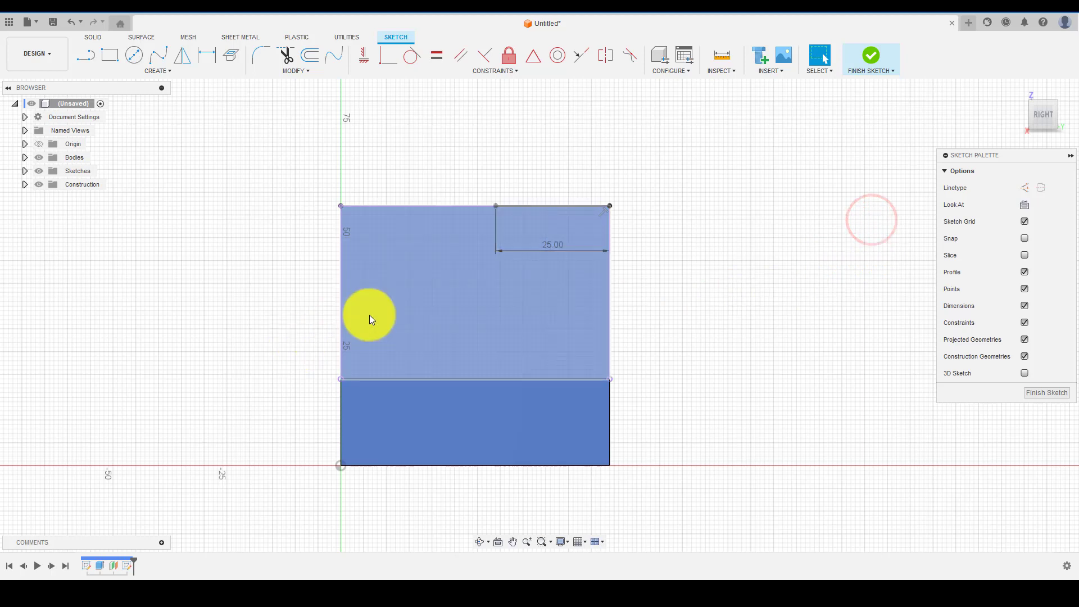
Step: Draw the sloped line from the free end of the 25 mm line to the lower end of the projected front edge
key("l")
left_click(496, 208)
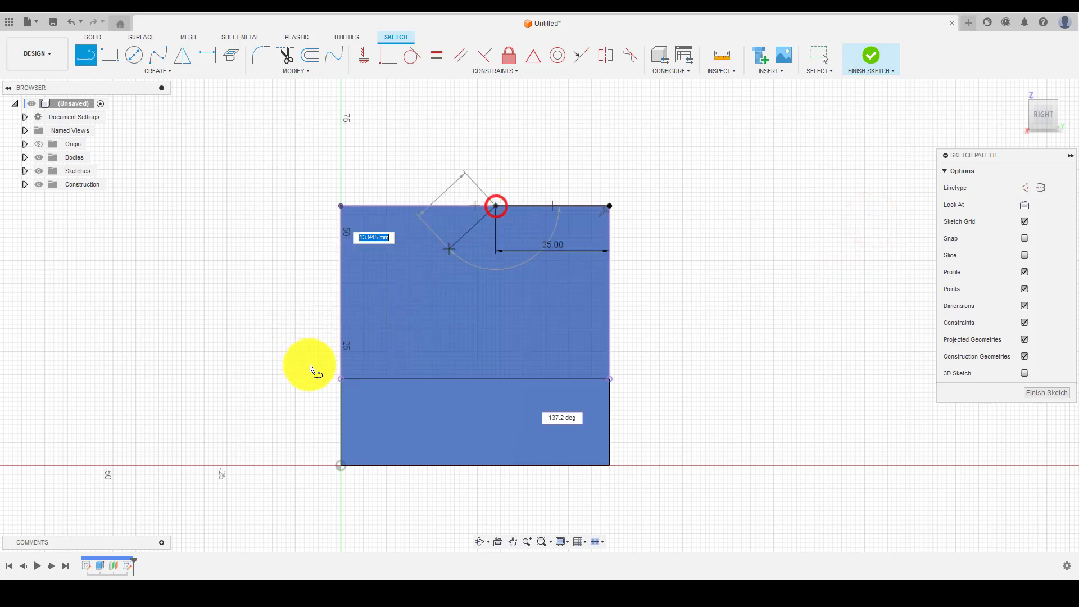
left_click(341, 378)
key("Escape")
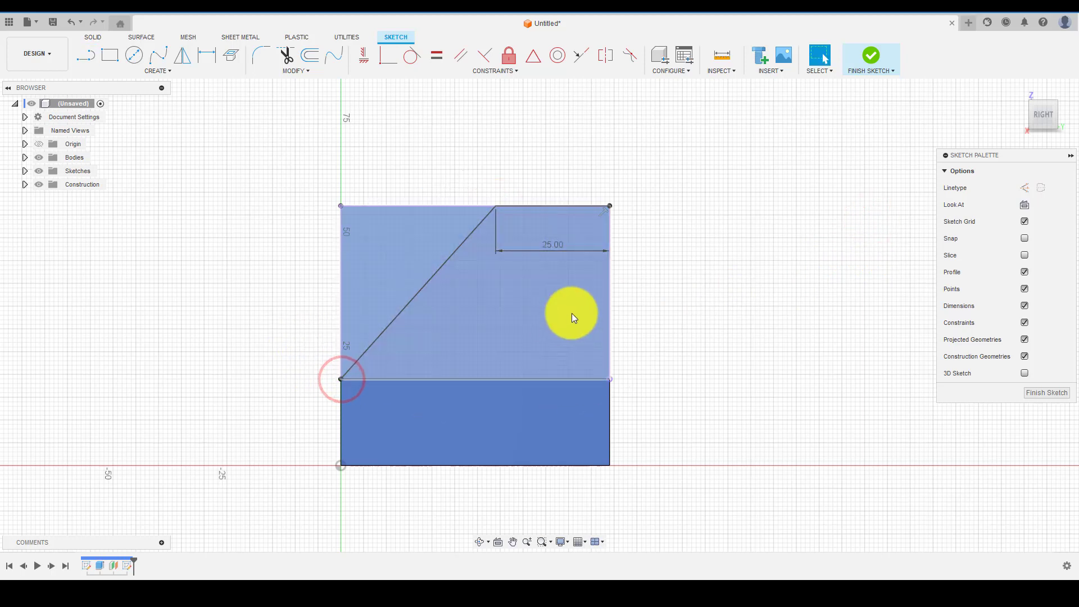
Step: Close the sloped profile with a horizontal line along the base's upper surface to the rear vertical edge
key("l")
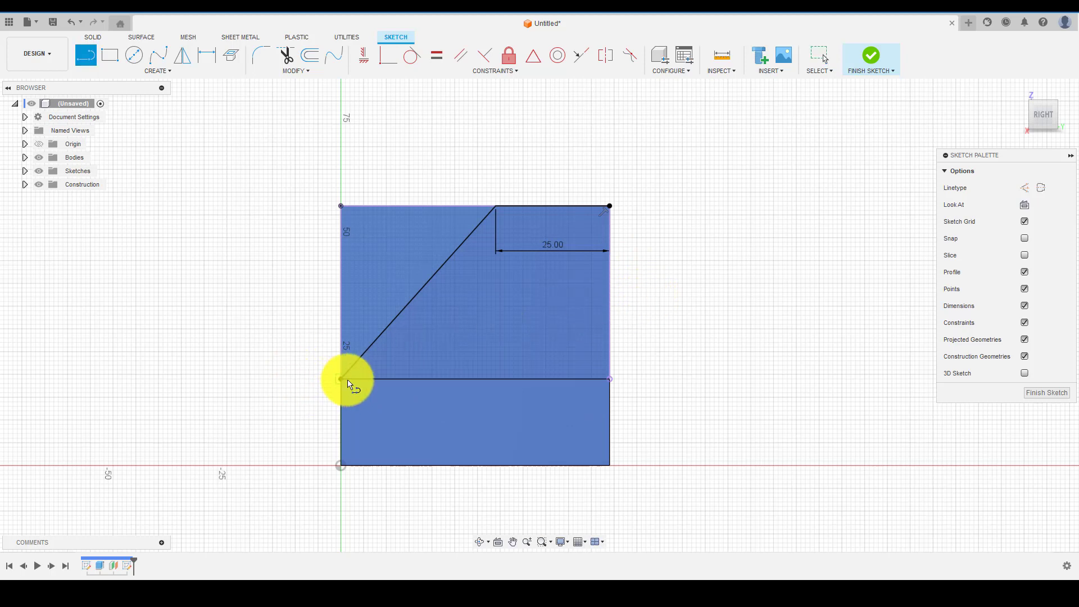
left_click(341, 378)
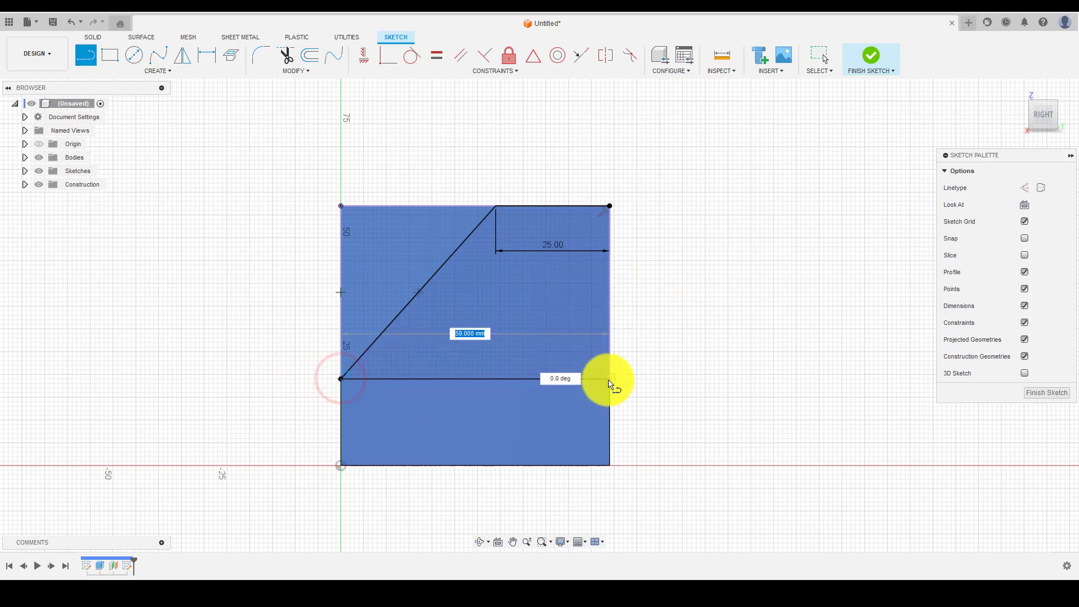
left_click(609, 378)
key("Escape")
Step: Finish the sketch and extrude the sloped profile -59 mm up to the upright's facing side, joining it to the block
left_click(554, 321)
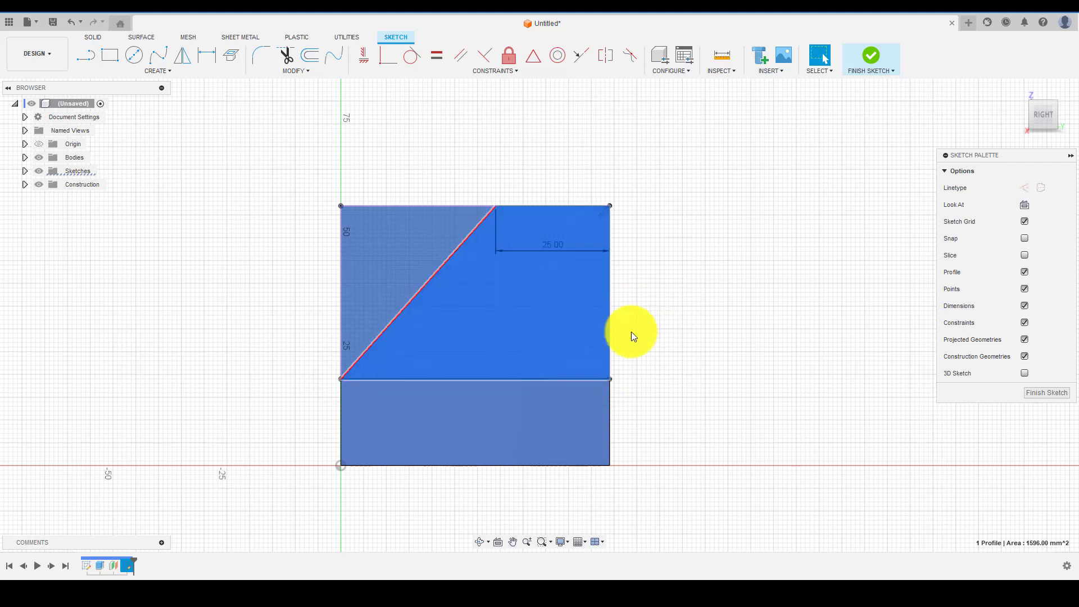
middle_click_drag(631, 331, 698, 282, "shift")
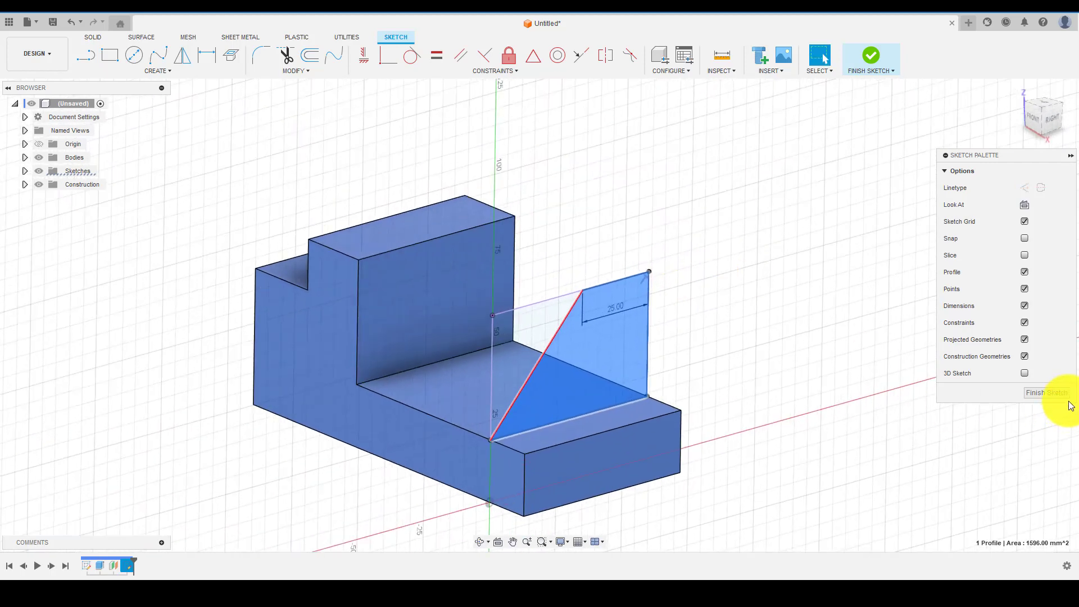
left_click(1046, 393)
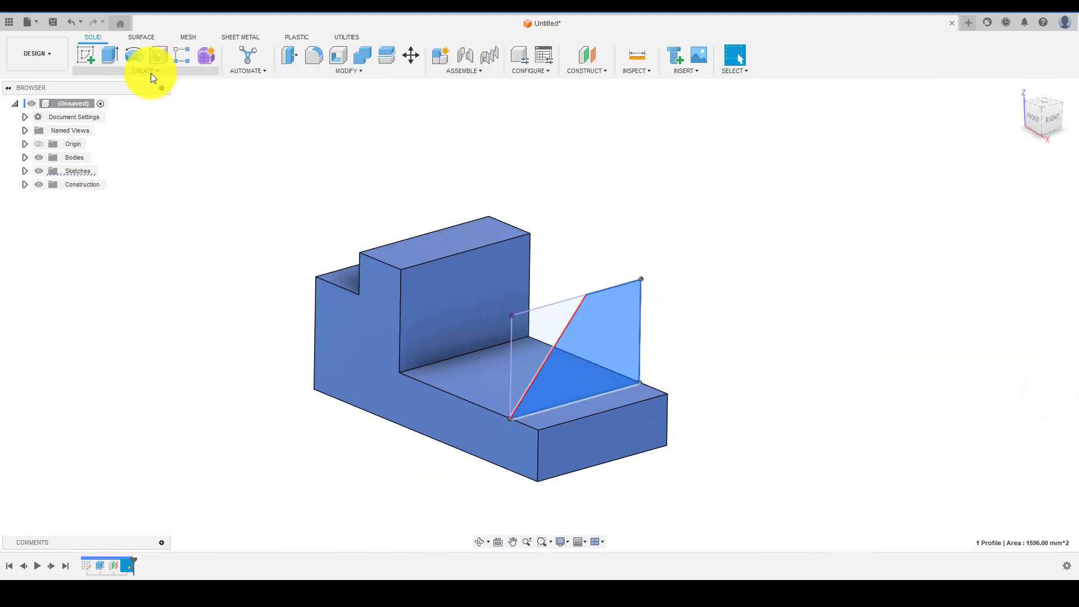
middle_click_drag(578, 308, 471, 265, "shift")
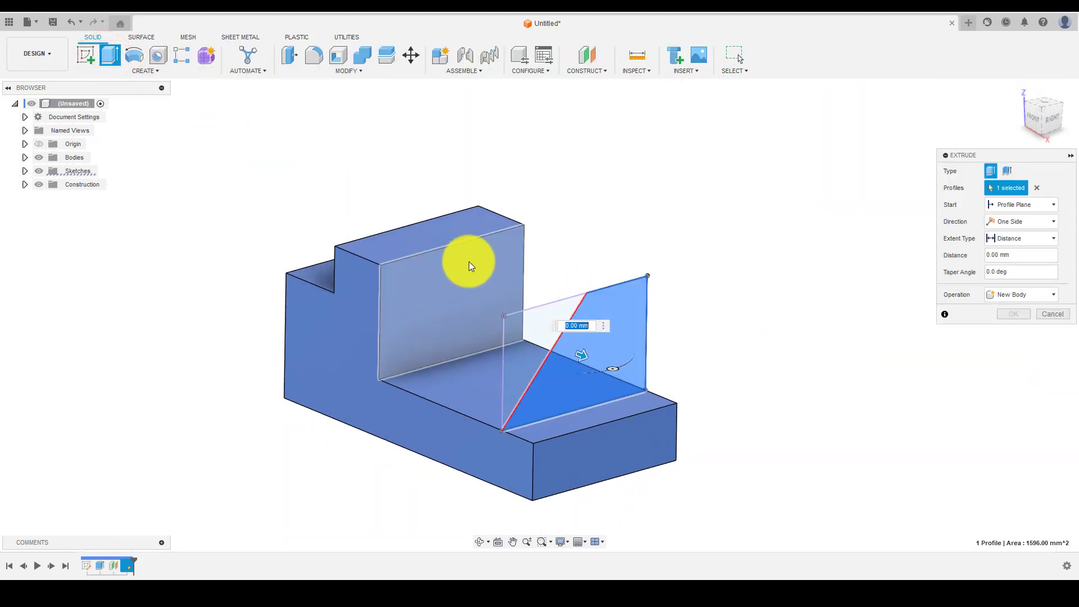
left_click(461, 266)
mouse_move(643, 258)
middle_mouse_down("shift")
mouse_move(659, 238)
mouse_move(667, 260)
mouse_move(655, 250)
mouse_move(660, 226)
mouse_move(663, 253)
middle_mouse_up("shift")
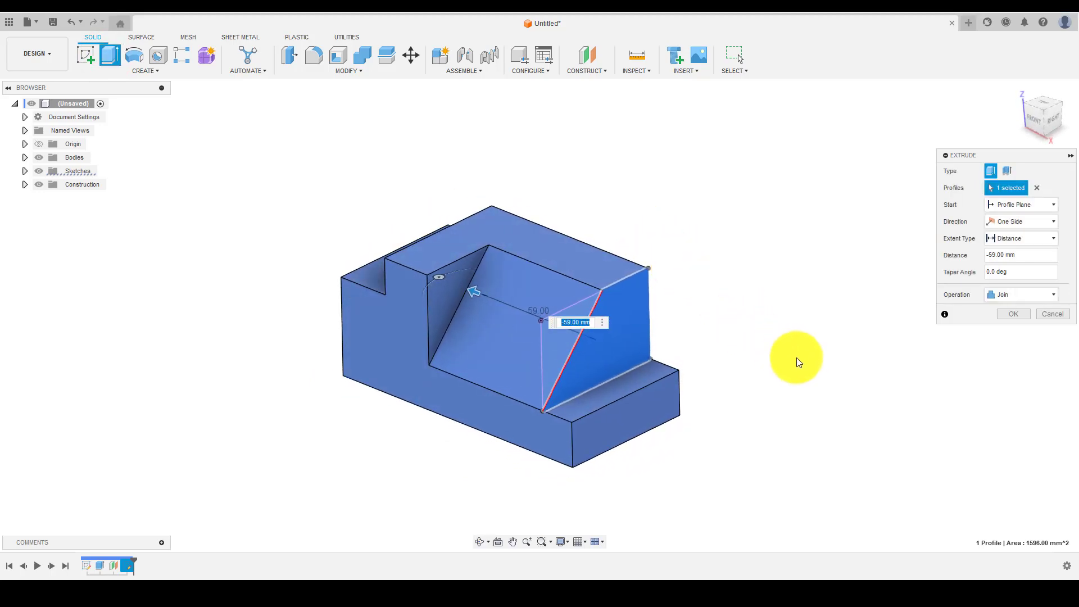
left_click(1012, 314)
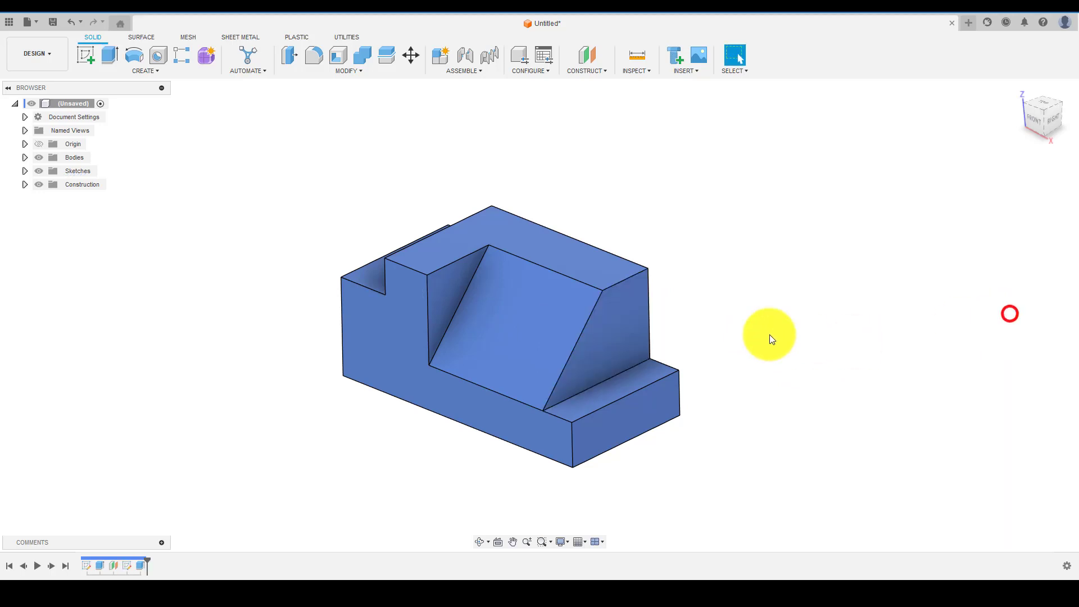
Step: Inspect the completed block from the home view with nothing selected
mouse_move(713, 304)
middle_mouse_down("shift")
mouse_move(717, 347)
mouse_move(706, 317)
mouse_move(658, 288)
mouse_move(579, 306)
mouse_move(592, 320)
mouse_move(686, 298)
mouse_move(723, 322)
mouse_move(721, 311)
middle_mouse_up("shift")
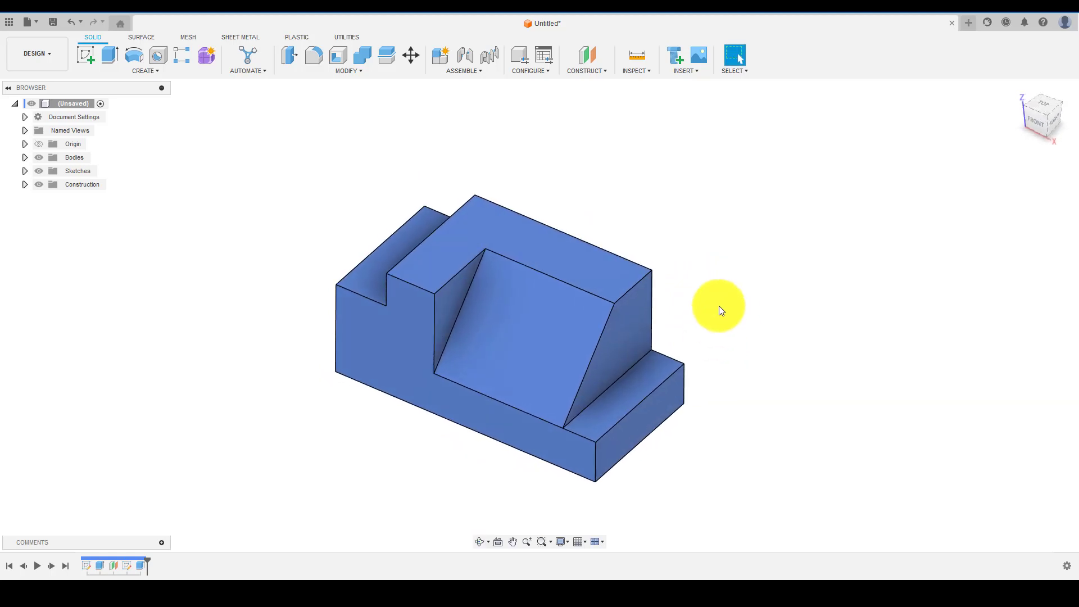
left_click(1016, 91)
left_click(786, 301)
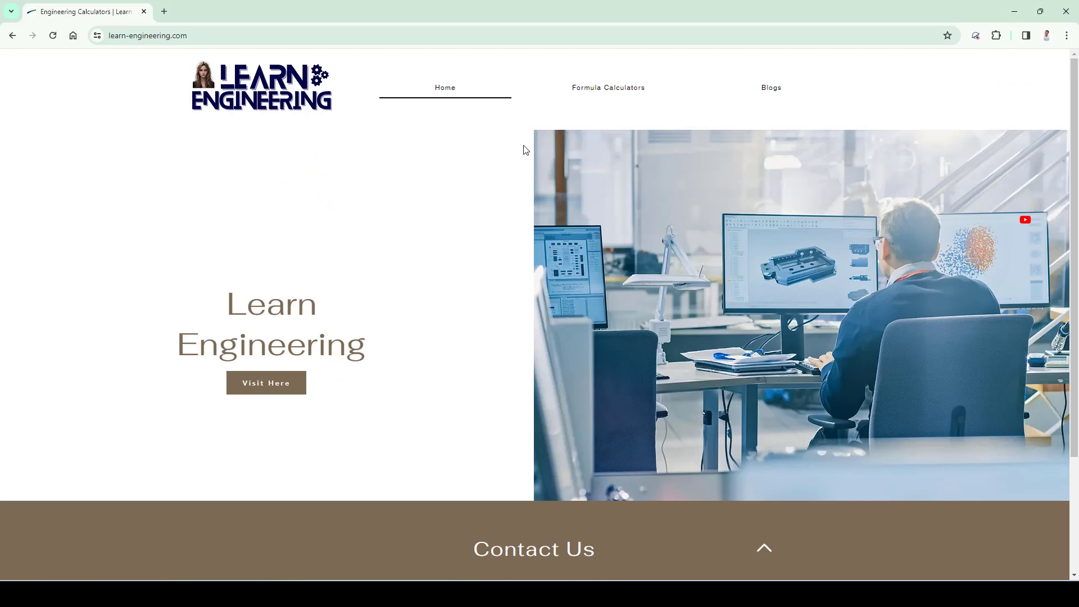
Step: In the Chrome browser, look through the Formula Calculators page of learn-engineering.com and open the site's Blogs page
scroll(525, 150, "down", 2)
scroll(526, 150, "up", 2)
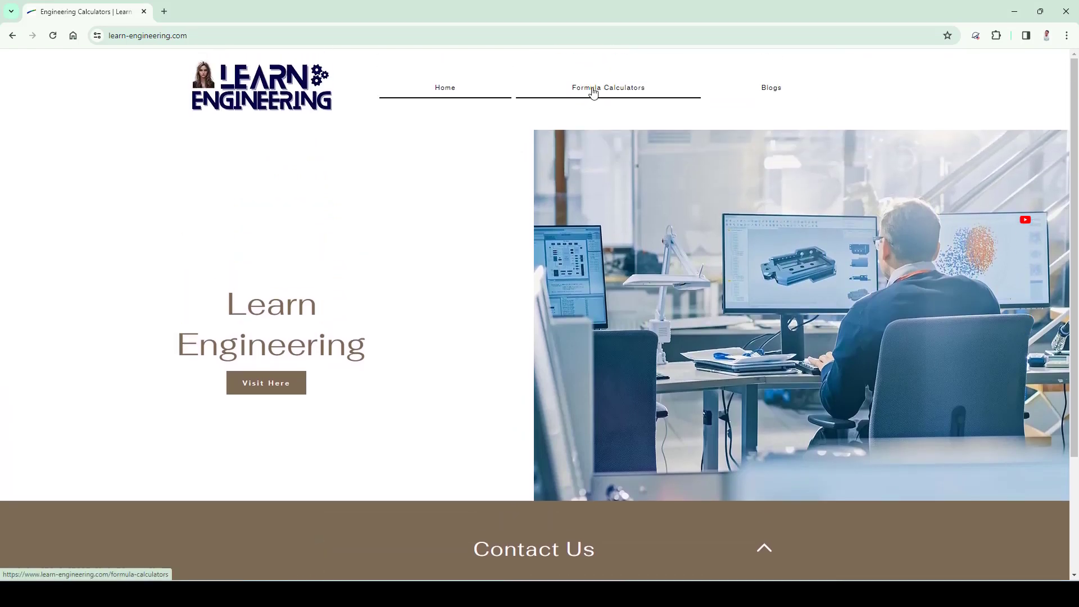
left_click(592, 91)
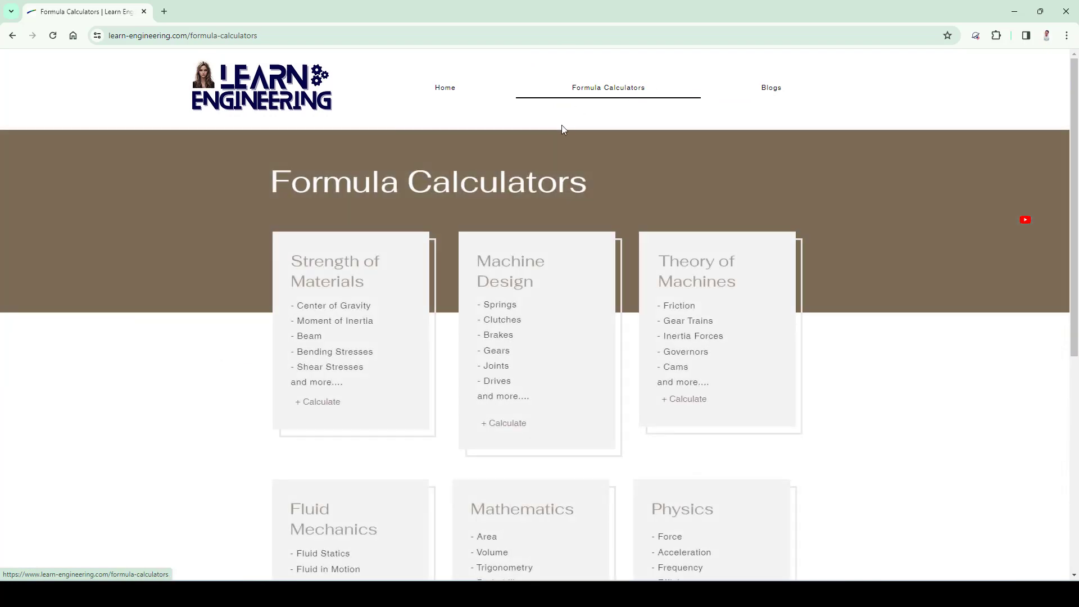
scroll(594, 141, "down", 1)
scroll(592, 138, "down", 1)
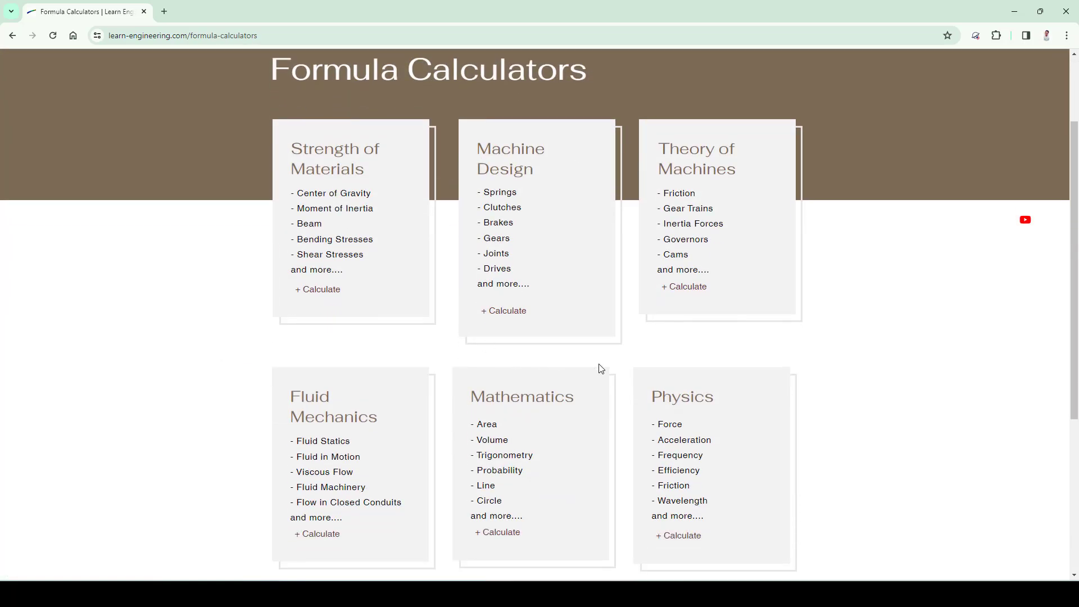
scroll(600, 367, "down", 2)
scroll(618, 303, "up", 4)
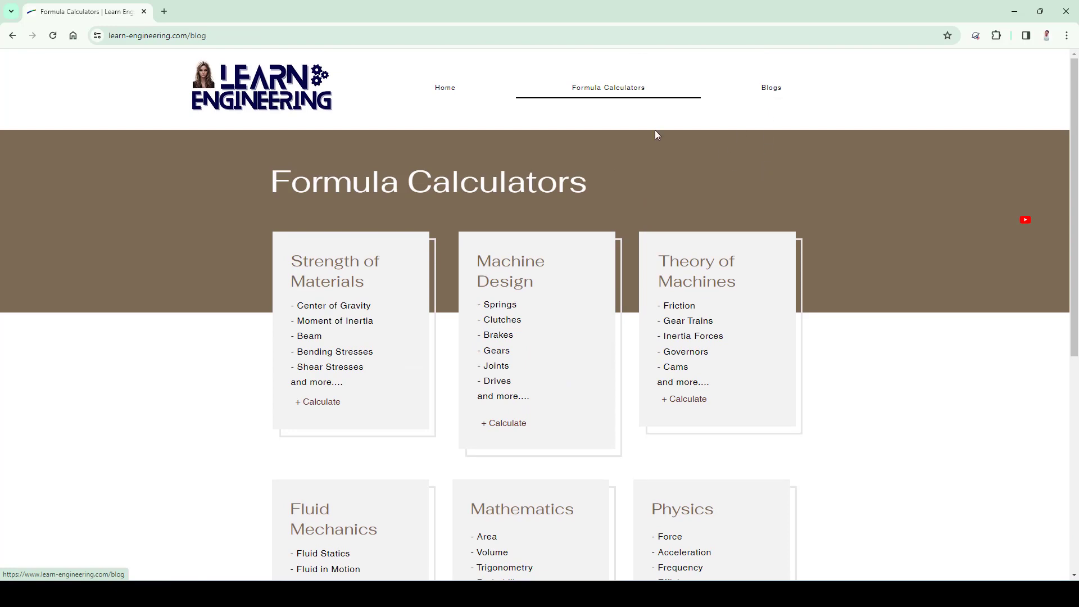
left_click(761, 105)
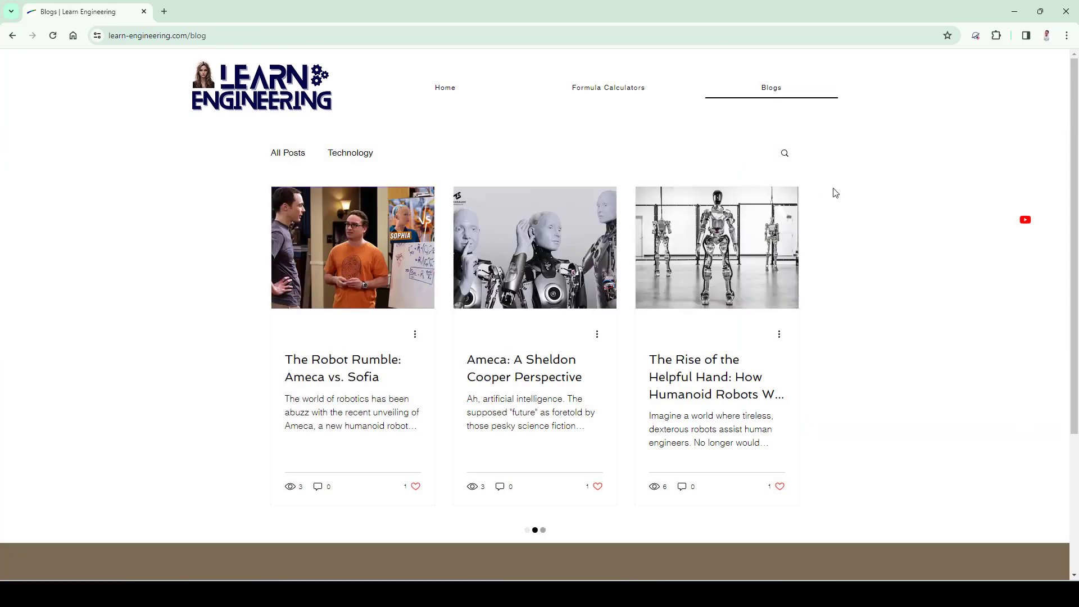